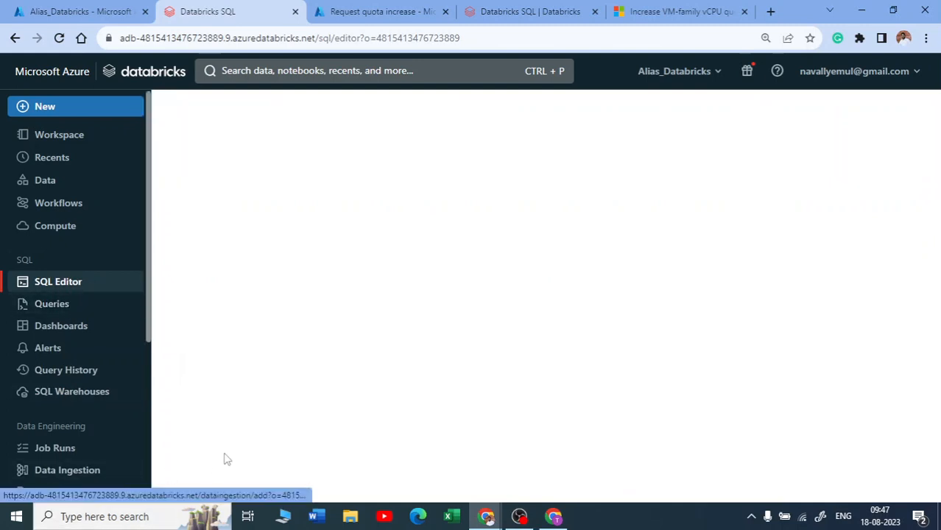
# Find the autoloader table in the naval schema of hive_metastore and insert its reference into the new query
pyautogui.scroll(-4, 88, 390)
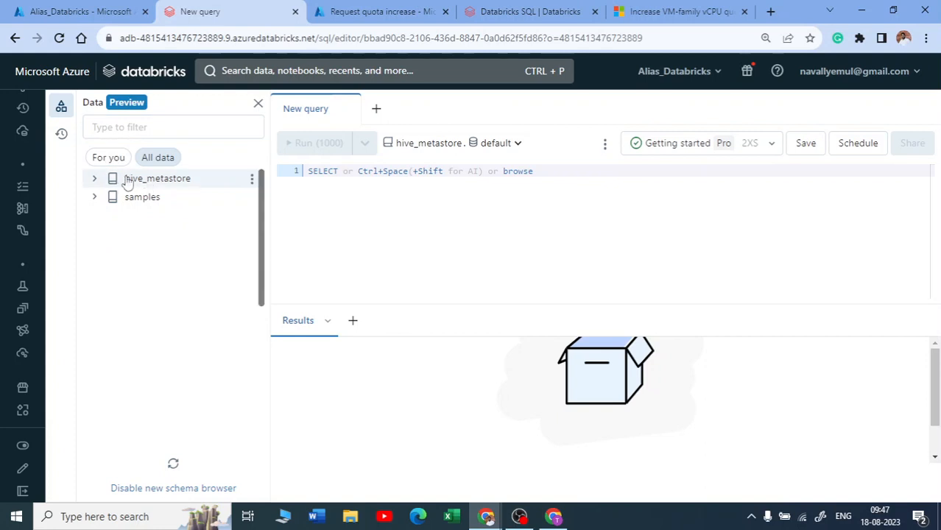
pyautogui.click(94, 179)
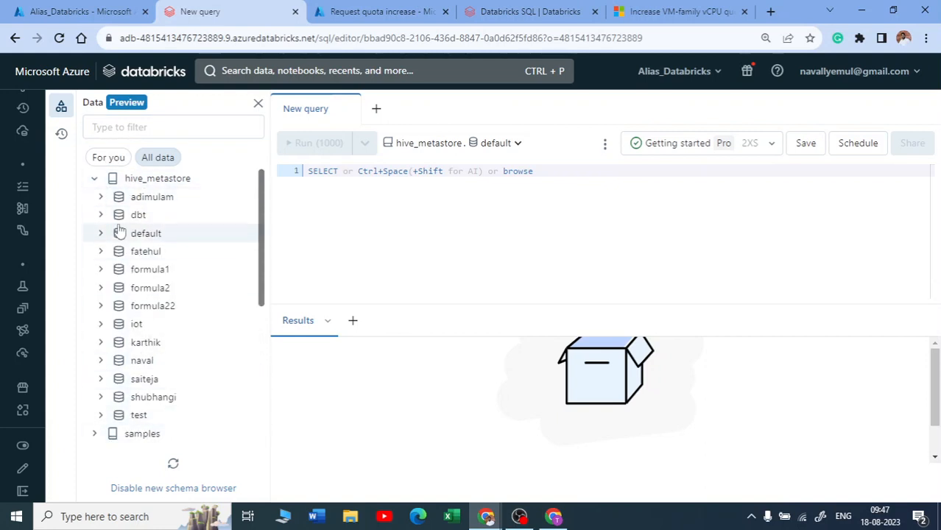
pyautogui.click(94, 178)
pyautogui.moveTo(40, 180)
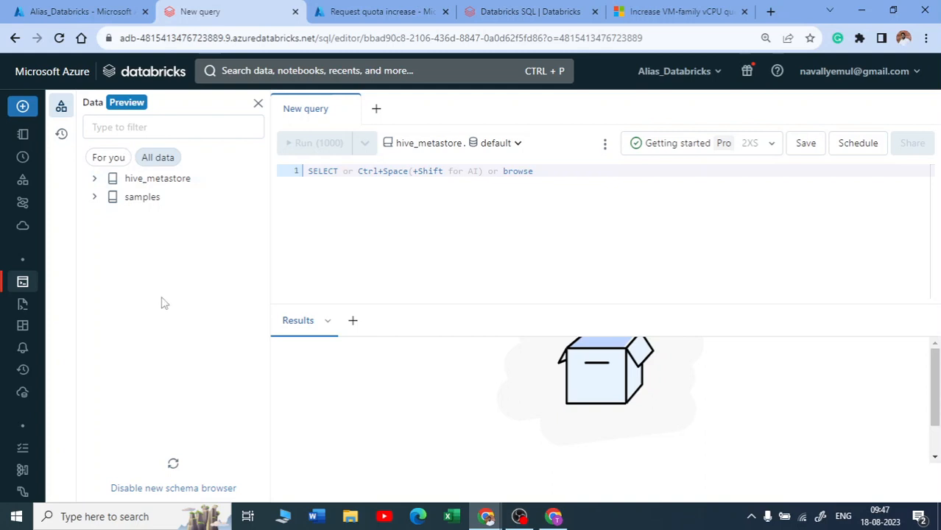
pyautogui.click(95, 180)
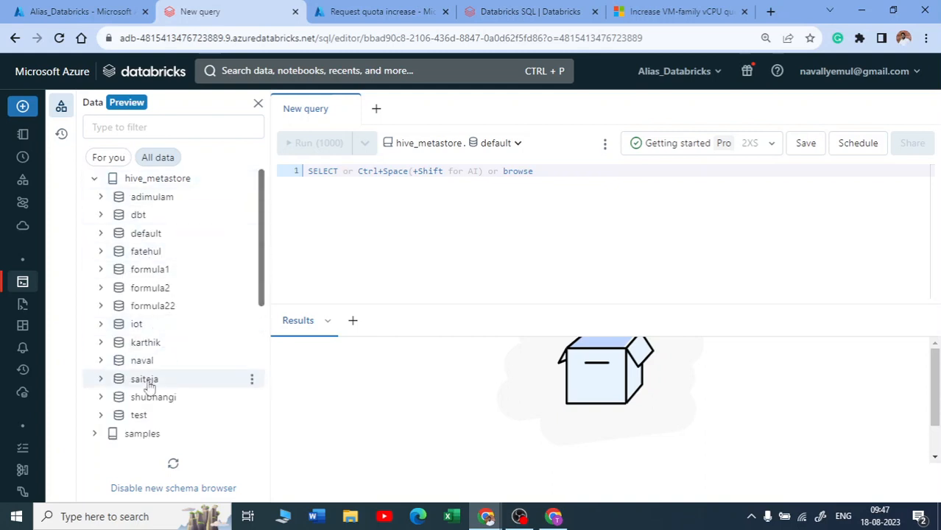
pyautogui.click(101, 361)
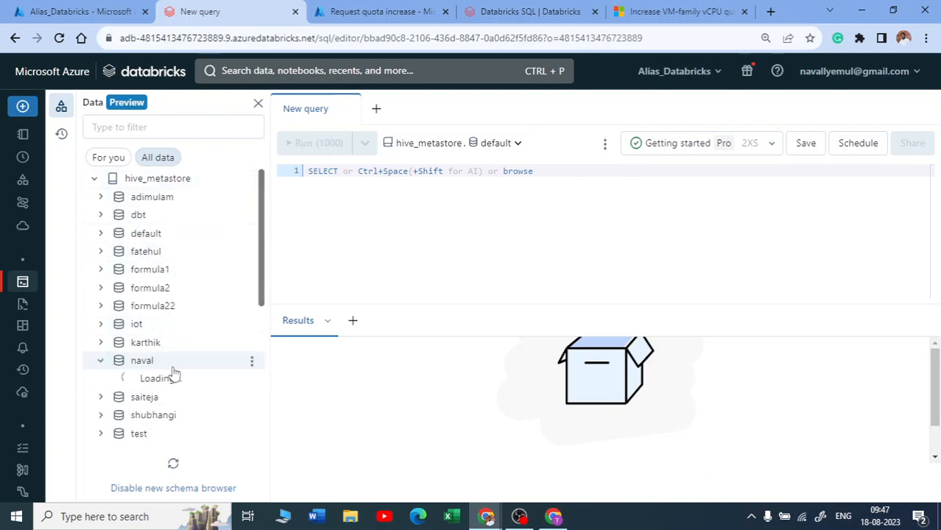
pyautogui.scroll(-3, 181, 374)
pyautogui.scroll(2, 231, 337)
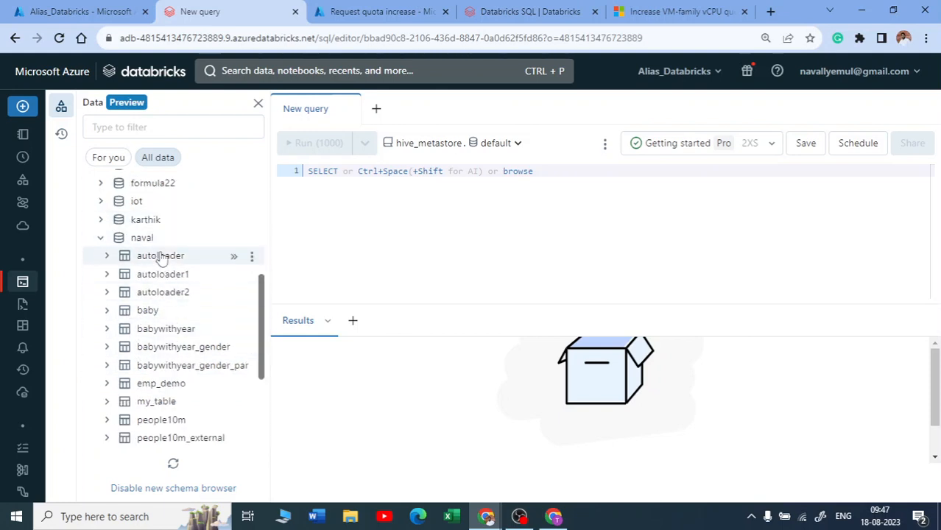
pyautogui.click(234, 257)
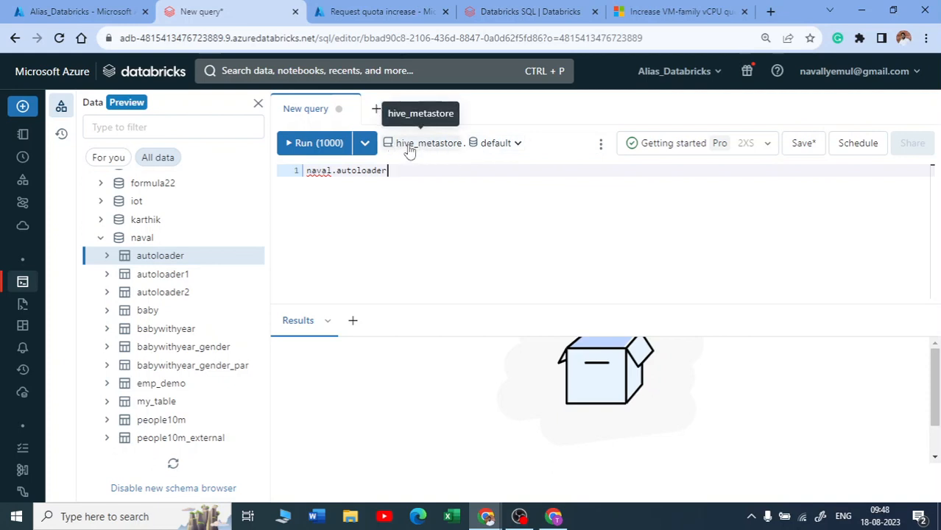
# Set the query's schema to naval and complete the statement as "select * from naval.autoloader"
pyautogui.click(495, 147)
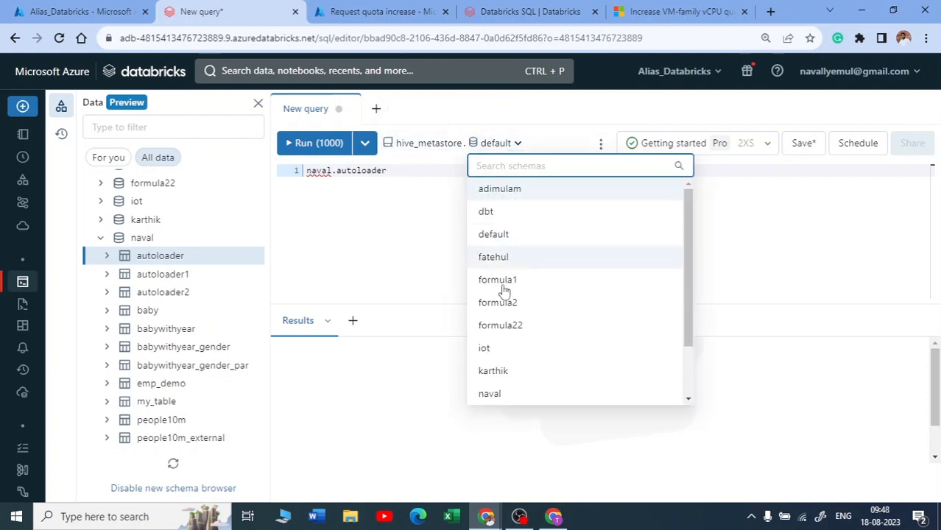
pyautogui.scroll(-2, 491, 372)
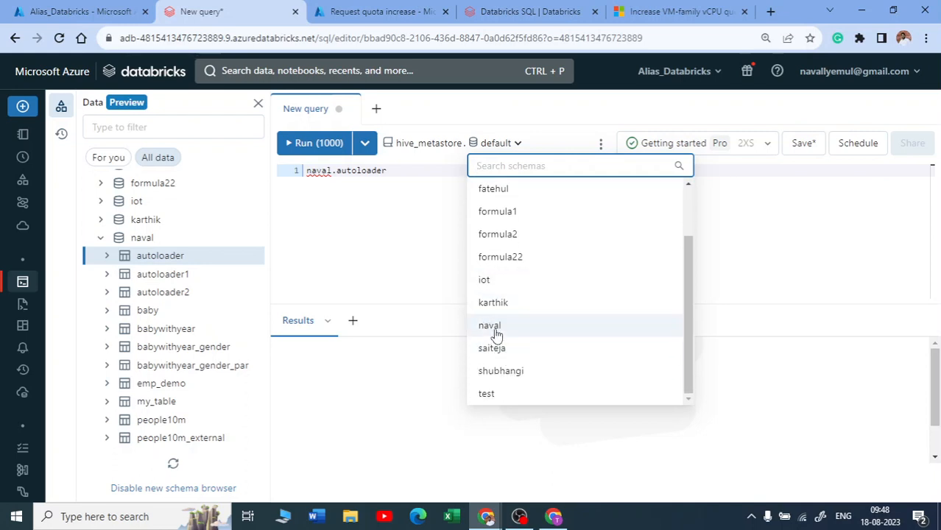
pyautogui.click(490, 324)
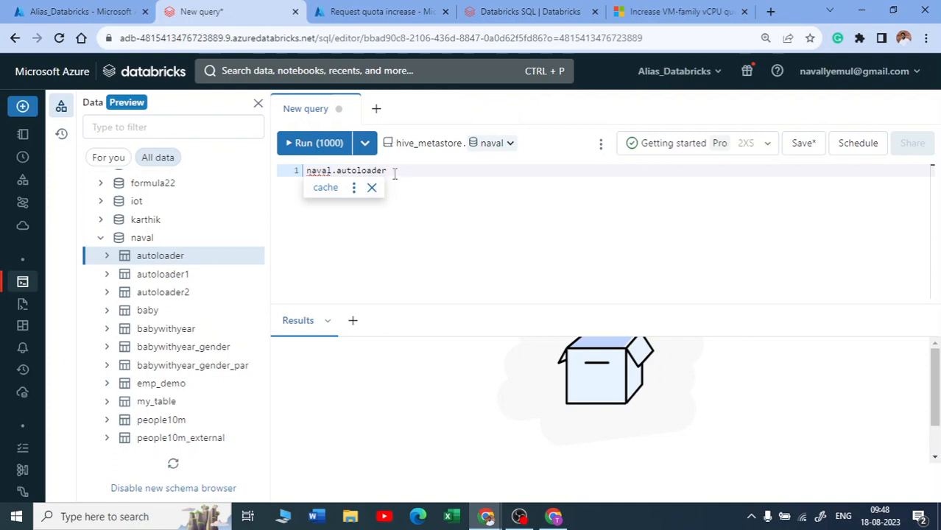
pyautogui.moveTo(395, 173); pyautogui.dragTo(305, 161)
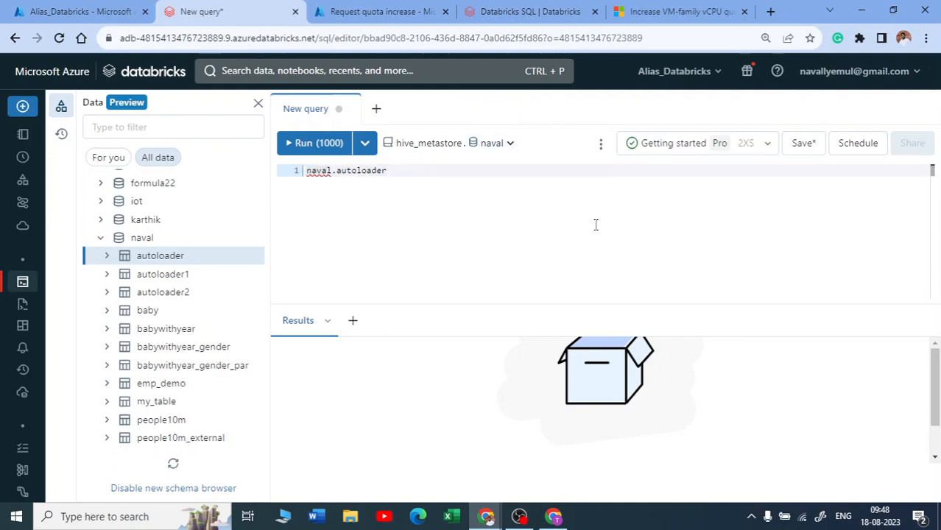
pyautogui.write('select * from')
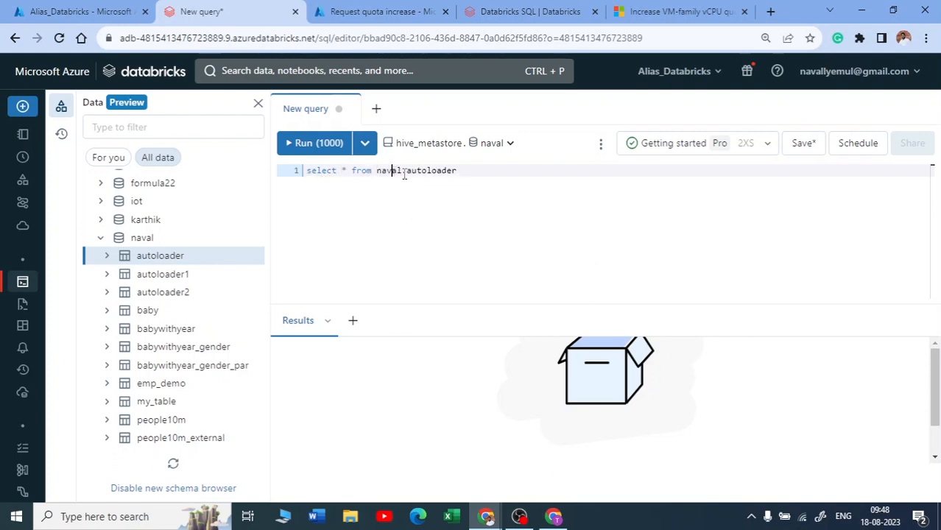
pyautogui.moveTo(465, 174); pyautogui.dragTo(313, 169)
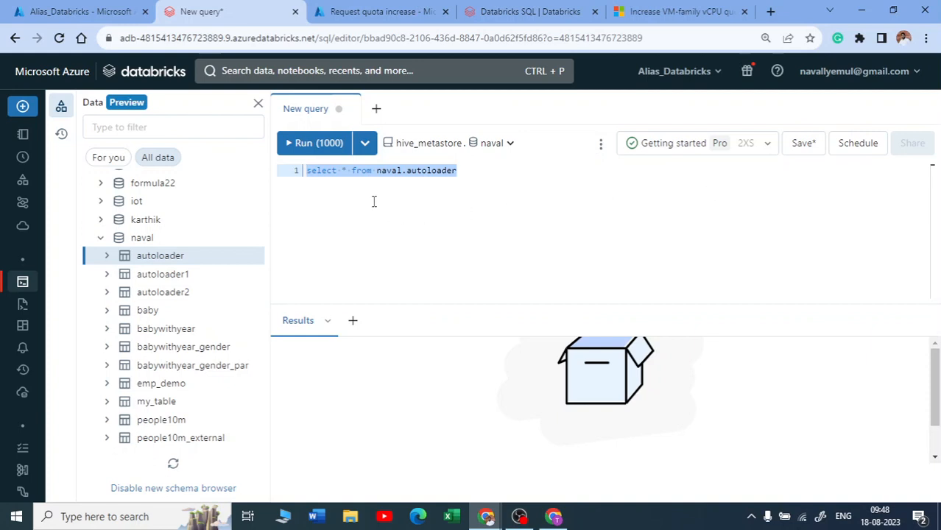
pyautogui.click(503, 219)
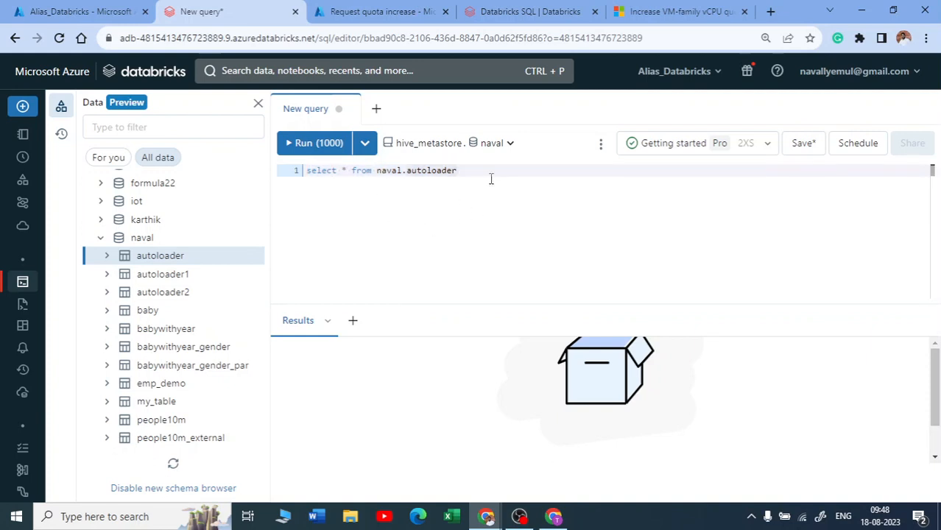
pyautogui.moveTo(475, 170); pyautogui.dragTo(293, 169)
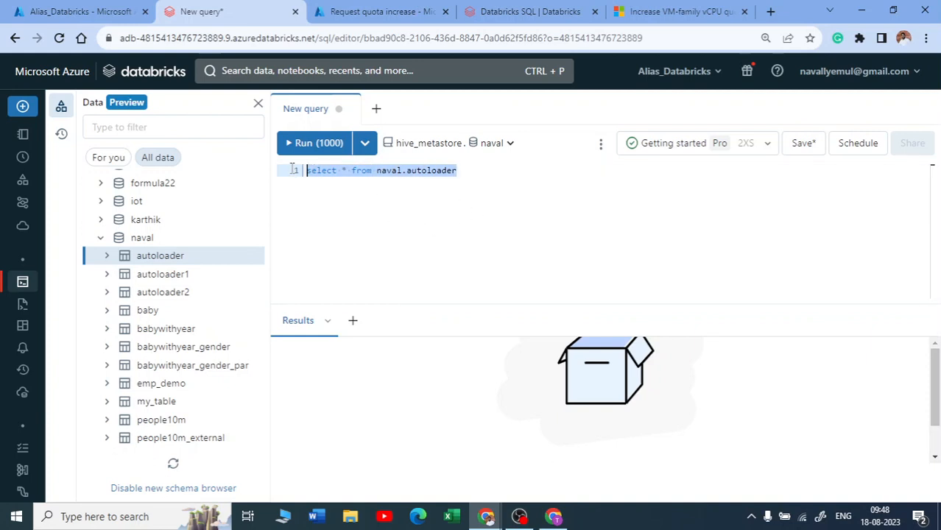
pyautogui.click(410, 202)
pyautogui.moveTo(457, 170); pyautogui.dragTo(308, 173)
pyautogui.click(321, 165)
pyautogui.hotkey('ctrl', '+')
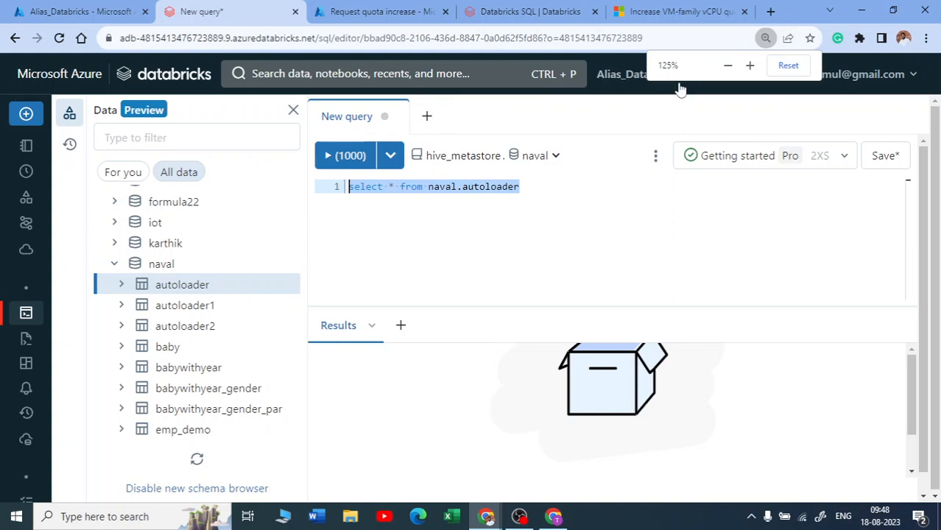
pyautogui.click(727, 65)
# Select the whole statement on the autoloader table and run it
pyautogui.moveTo(391, 170); pyautogui.dragTo(471, 175)
pyautogui.hotkey('ctrl', 'a')
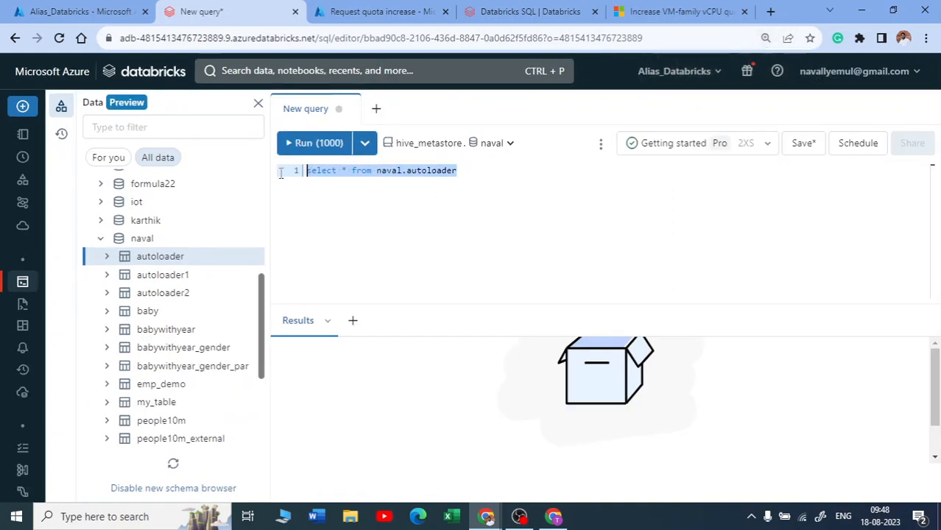
pyautogui.click(312, 145)
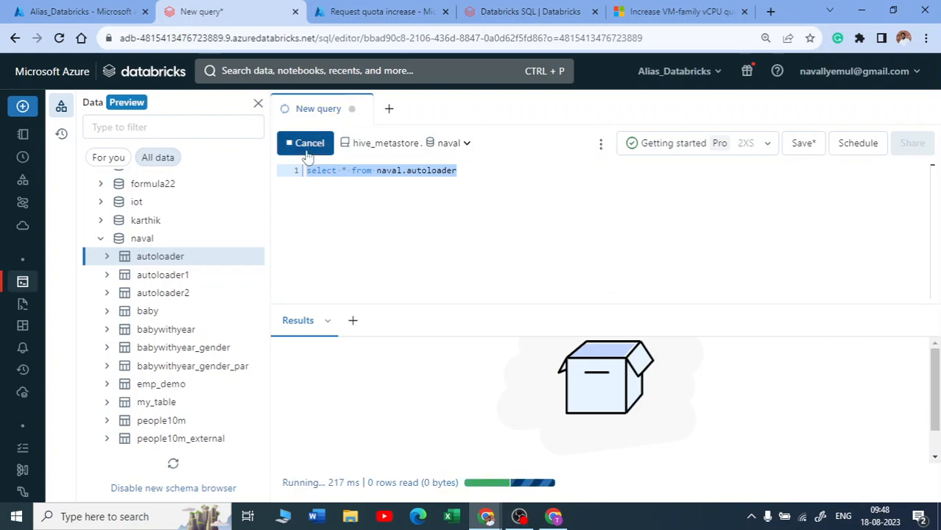
# View the SQL warehouses available for the query, and hide and reopen the schema browser
pyautogui.click(766, 144)
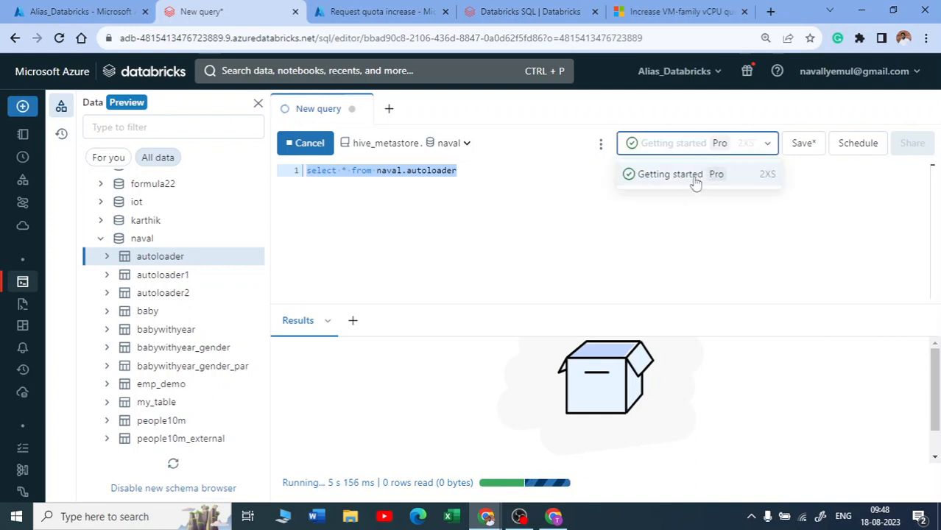
pyautogui.click(489, 263)
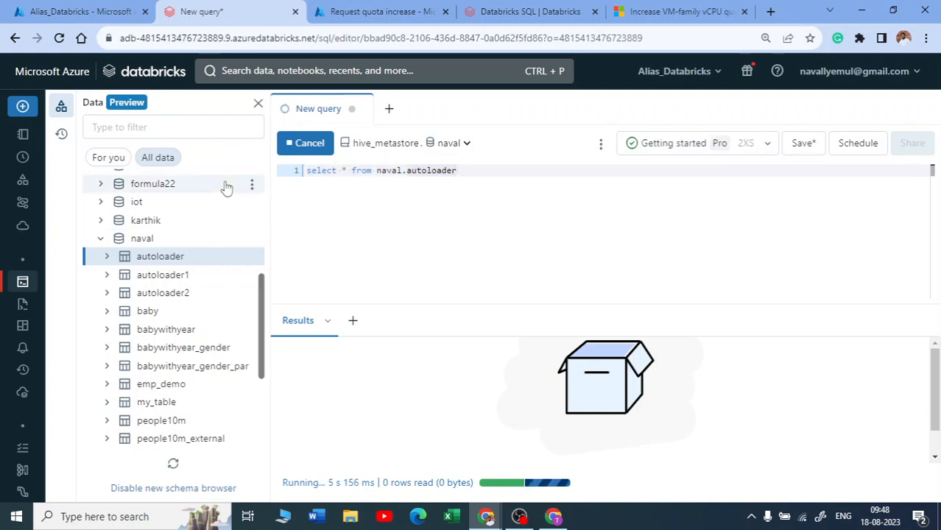
pyautogui.click(258, 103)
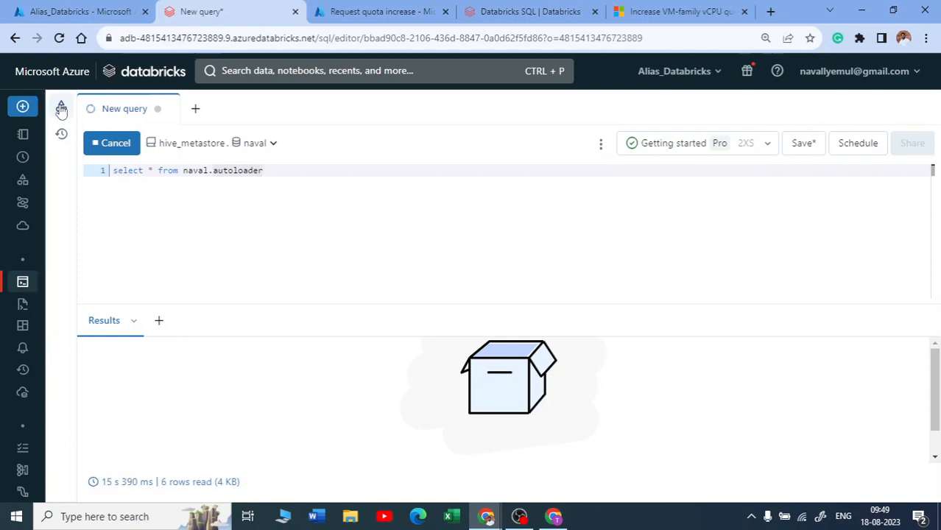
pyautogui.click(61, 109)
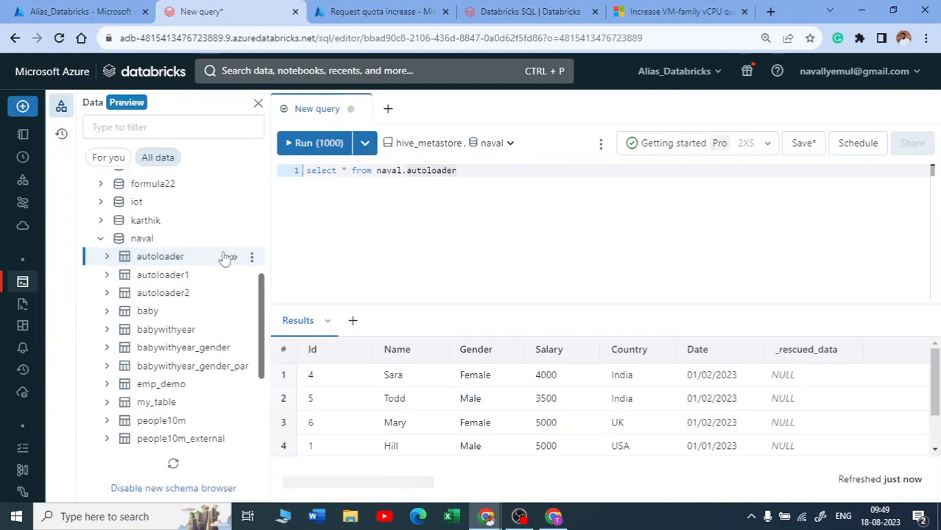
pyautogui.scroll(-1, 331, 365)
pyautogui.scroll(1, 364, 416)
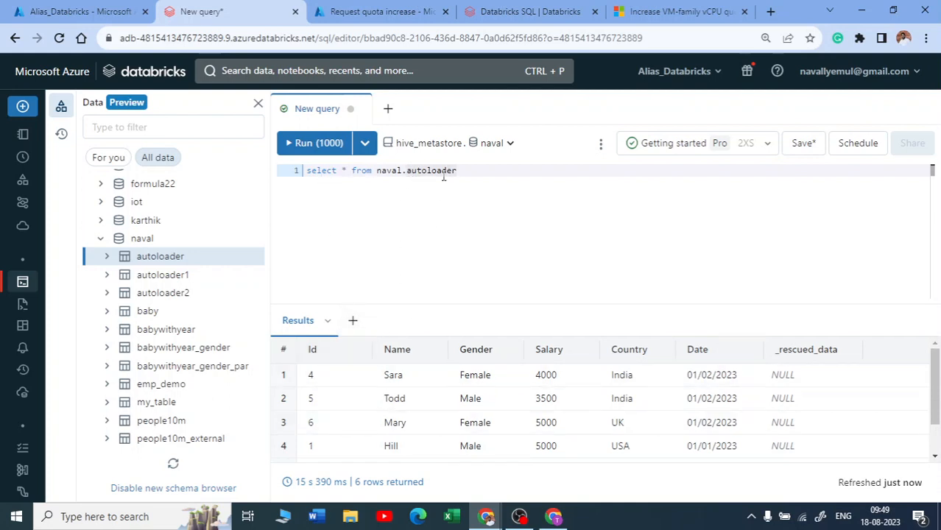
# Examine the settings for a new bar visualization of the query results, and discard the visualization
pyautogui.click(353, 322)
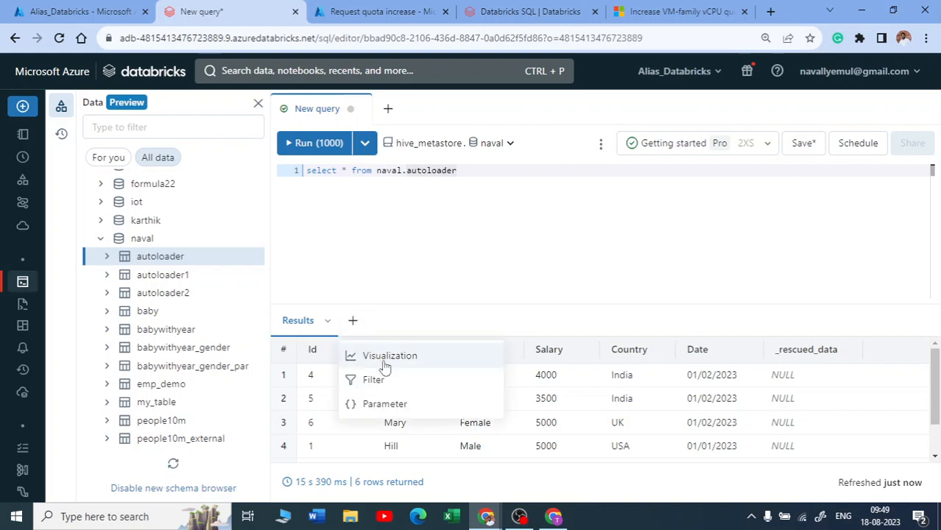
pyautogui.click(413, 361)
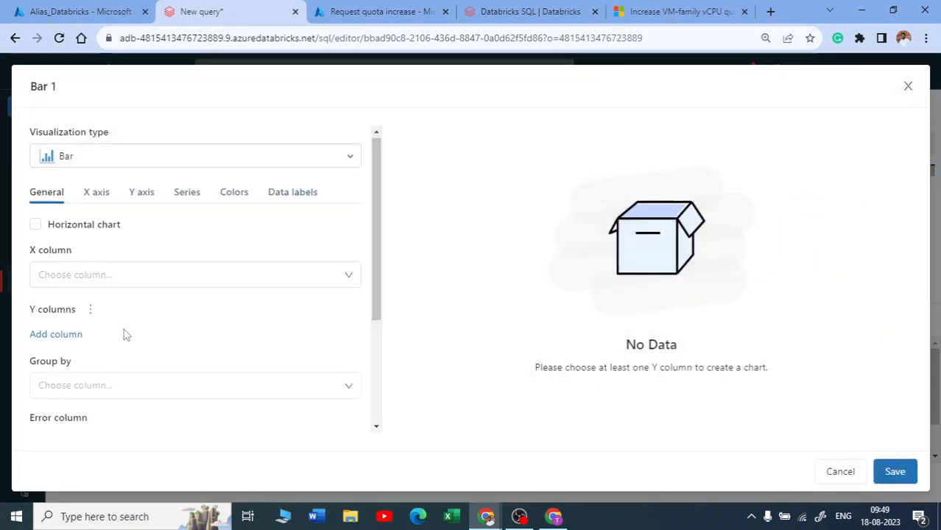
pyautogui.scroll(-3, 122, 332)
pyautogui.scroll(3, 133, 189)
pyautogui.scroll(-3, 248, 305)
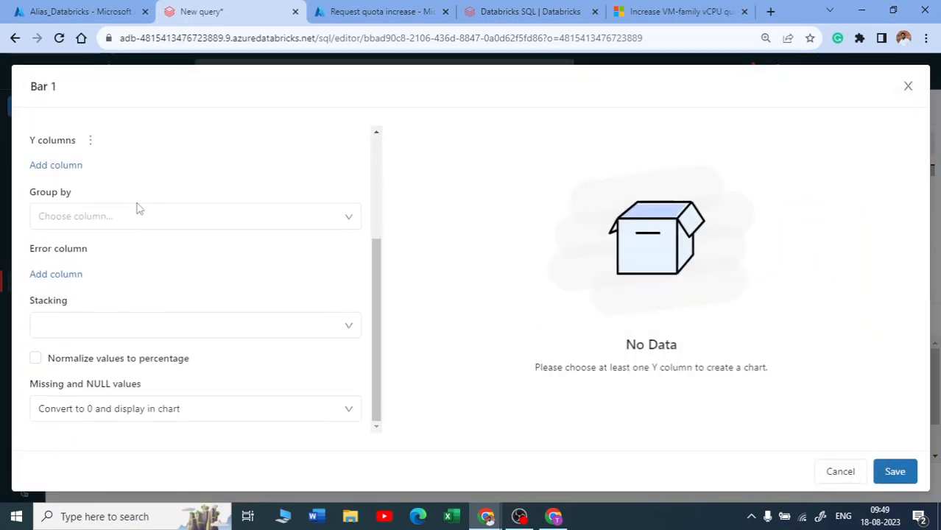
pyautogui.click(840, 471)
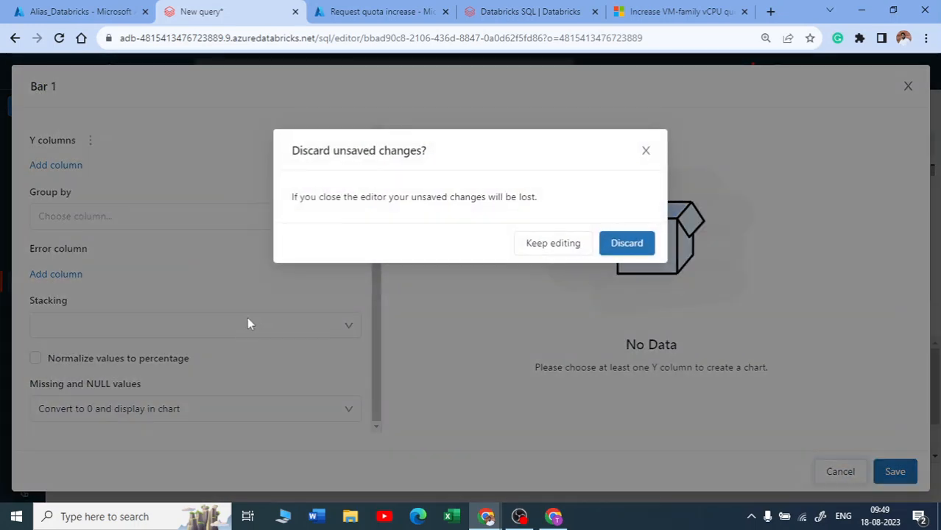
pyautogui.click(630, 249)
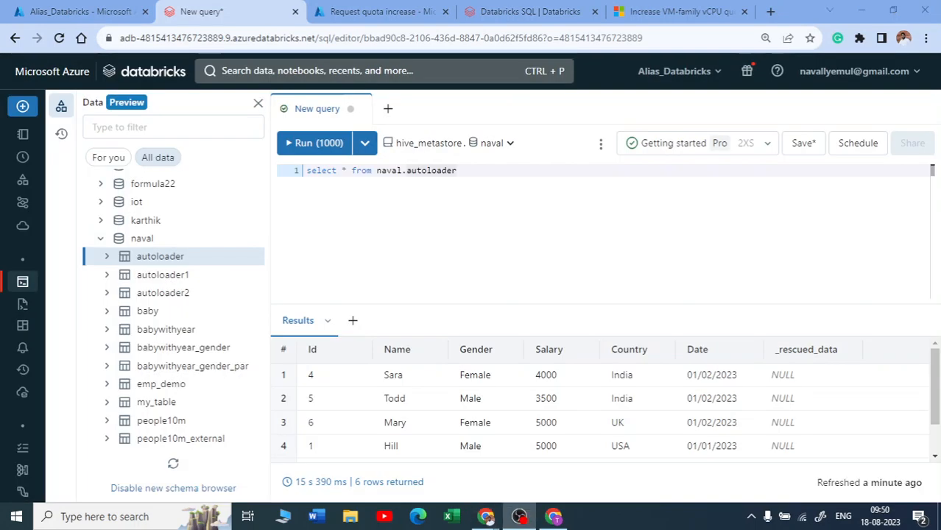
# Save the query in the personal workspace folder under the name firstquery
pyautogui.moveTo(482, 170); pyautogui.dragTo(306, 173)
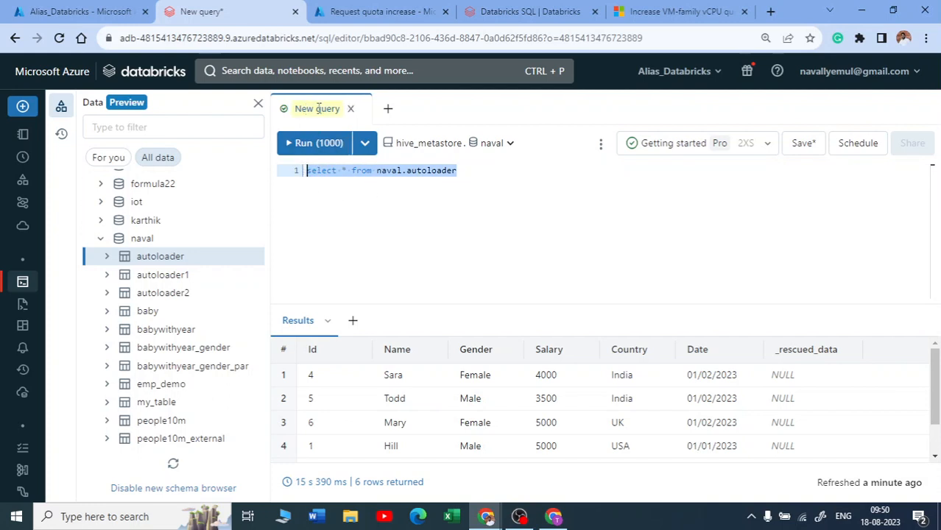
pyautogui.click(406, 204)
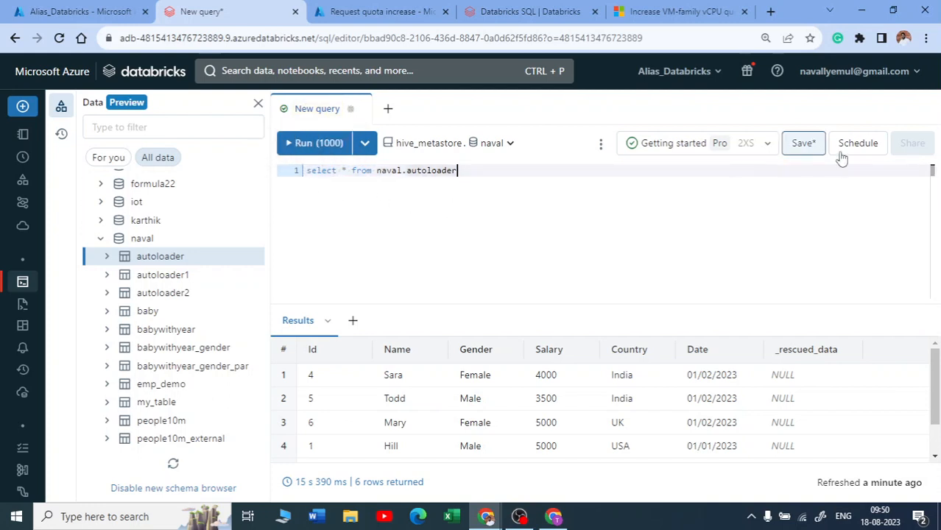
pyautogui.click(801, 151)
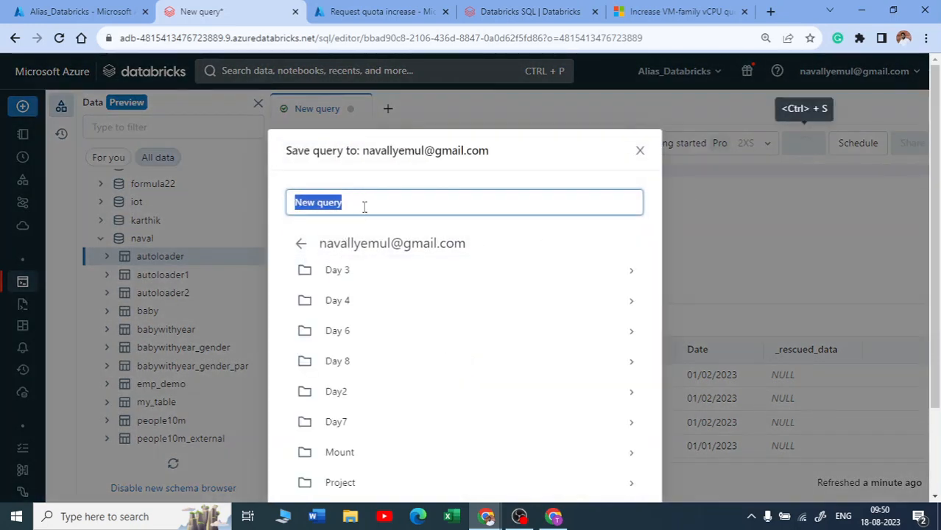
pyautogui.write('first')
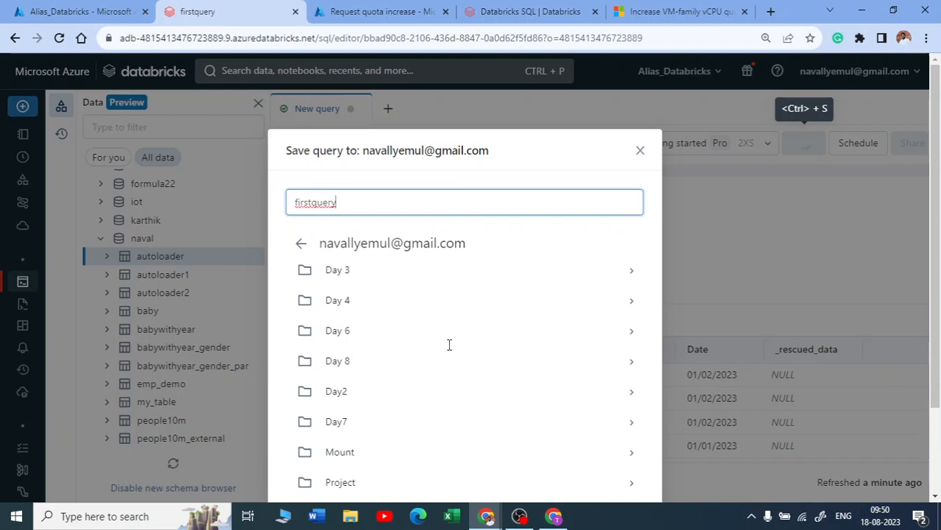
pyautogui.press('Return')
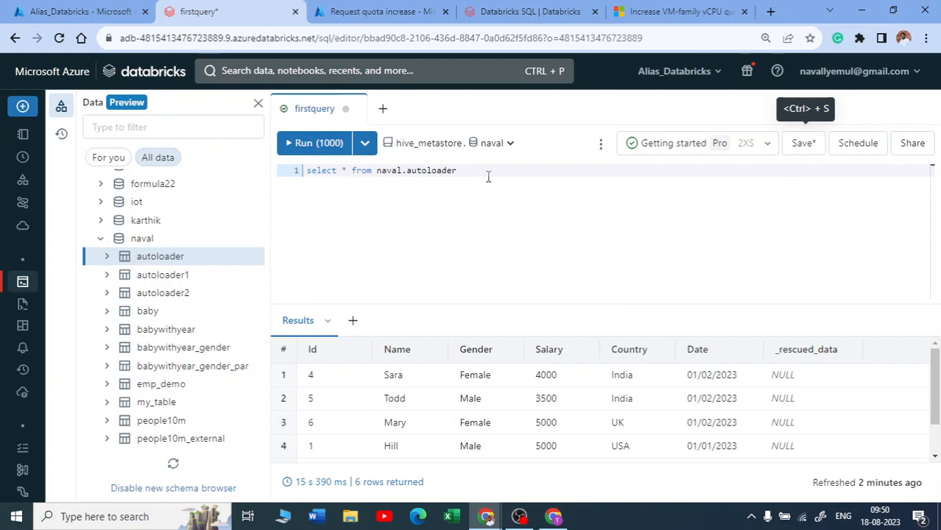
pyautogui.scroll(-2, 648, 412)
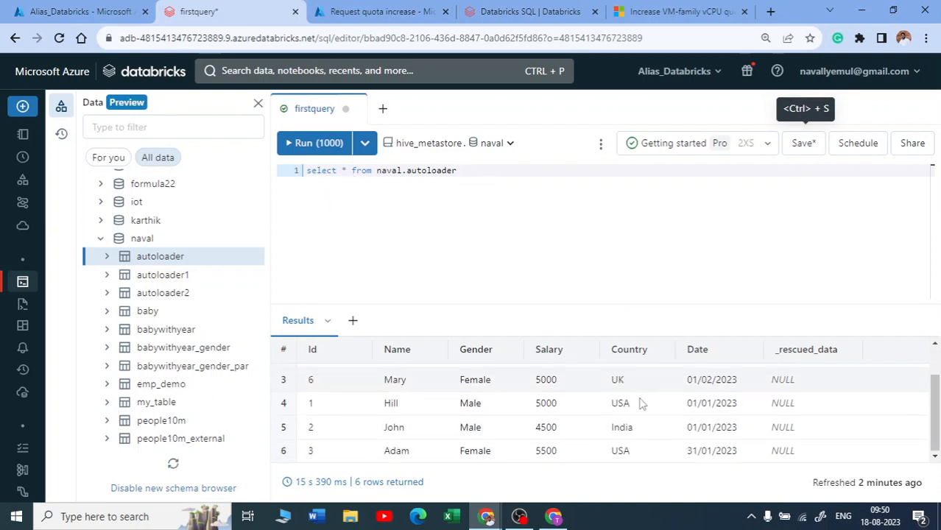
pyautogui.scroll(2, 644, 405)
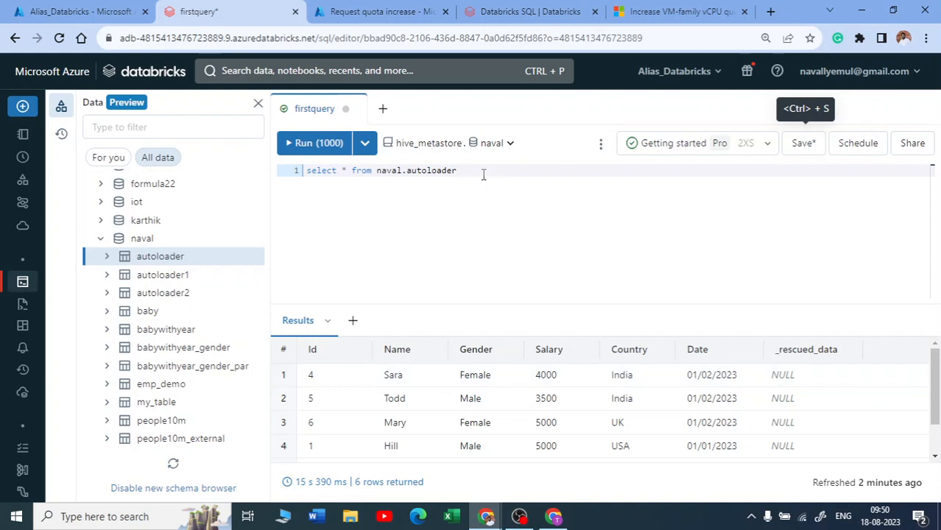
# Rewrite the query so it selects gender instead of all columns from naval.autoloader and groups by gender
pyautogui.doubleClick(343, 171)
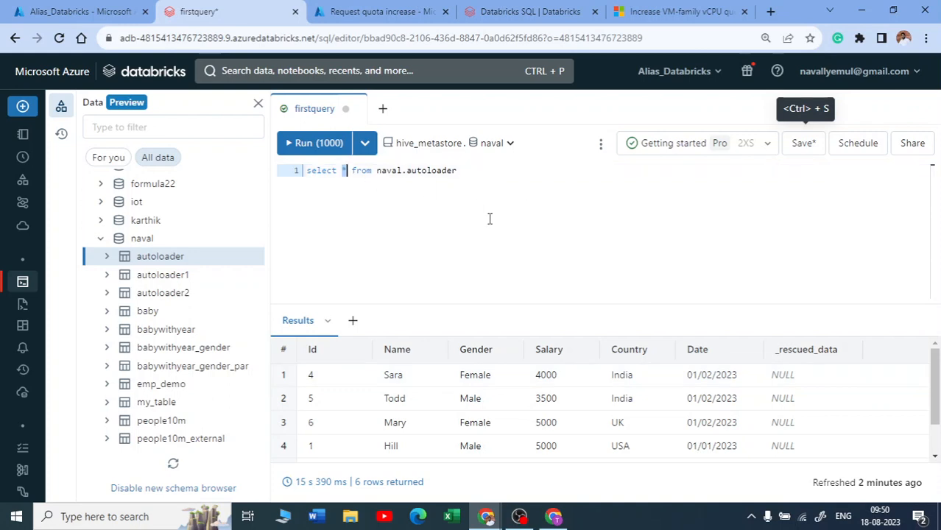
pyautogui.write('g')
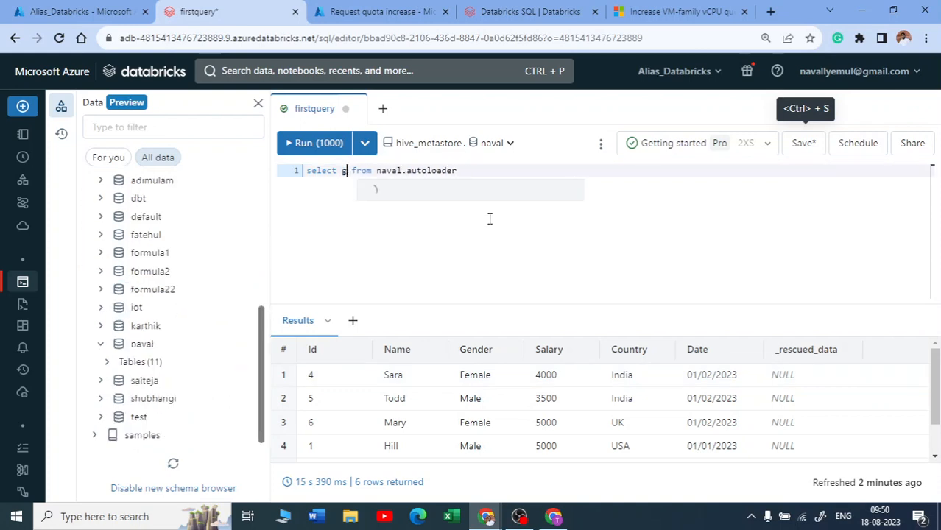
pyautogui.write('en')
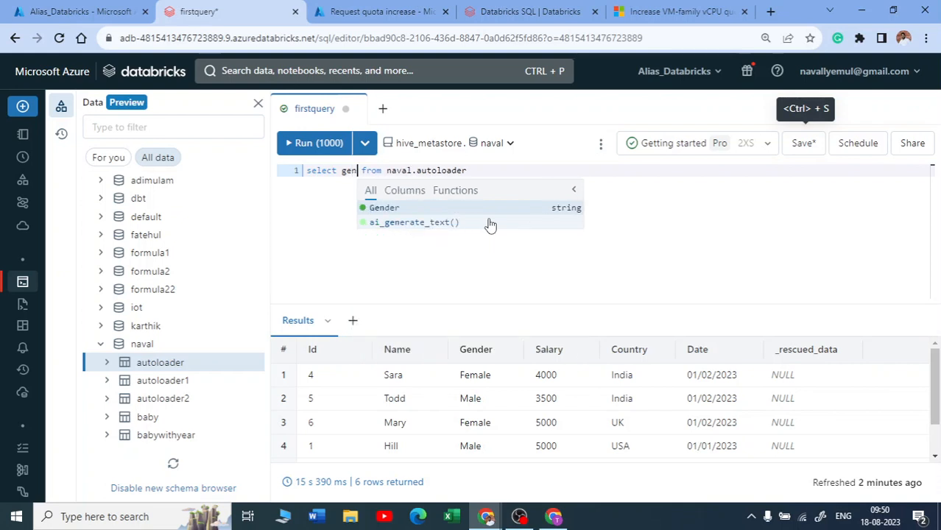
pyautogui.write('der')
pyautogui.click(398, 208)
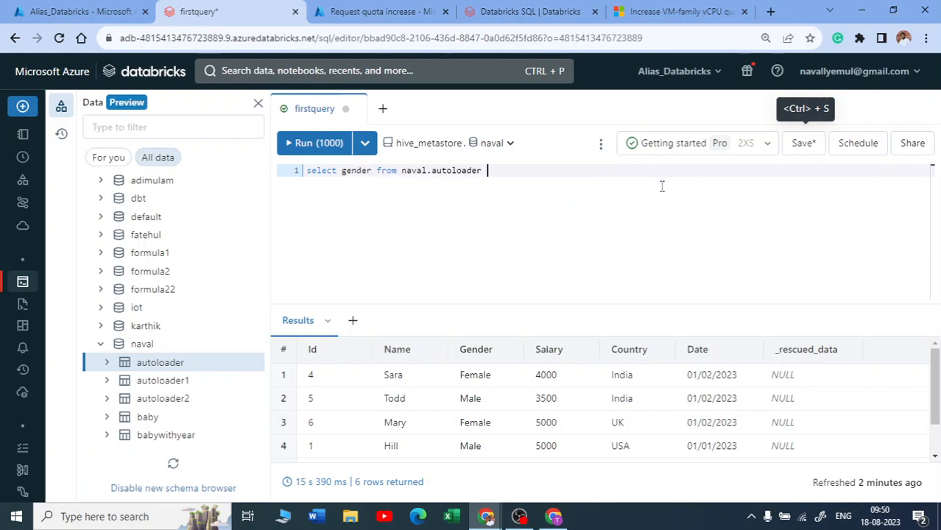
pyautogui.write('up')
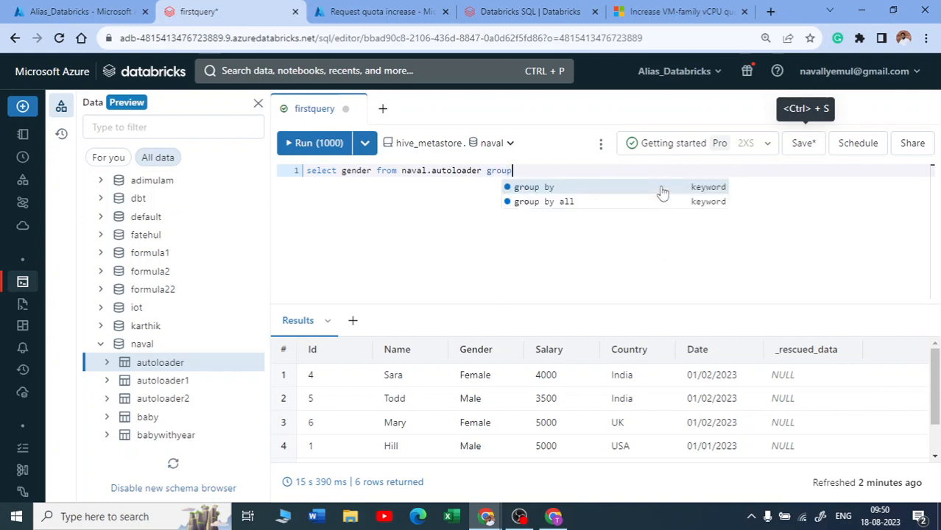
pyautogui.write(' by')
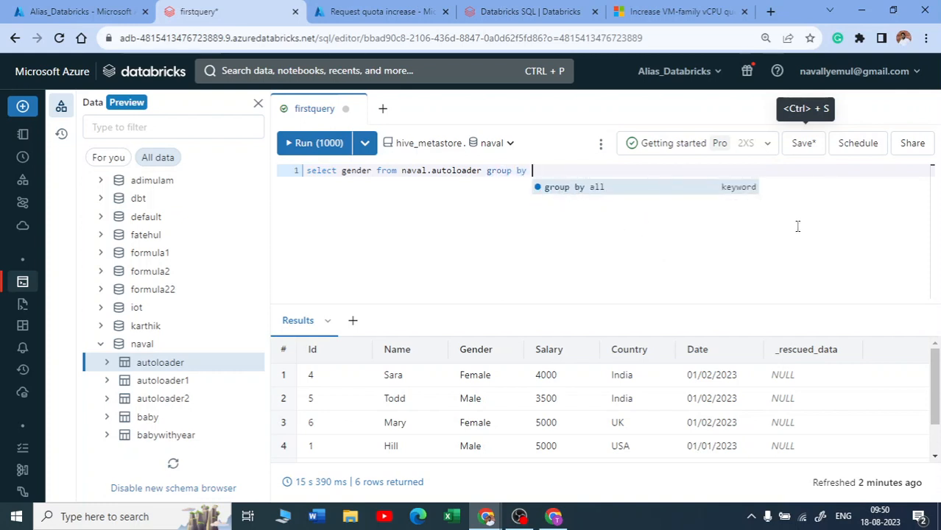
pyautogui.write(' gender')
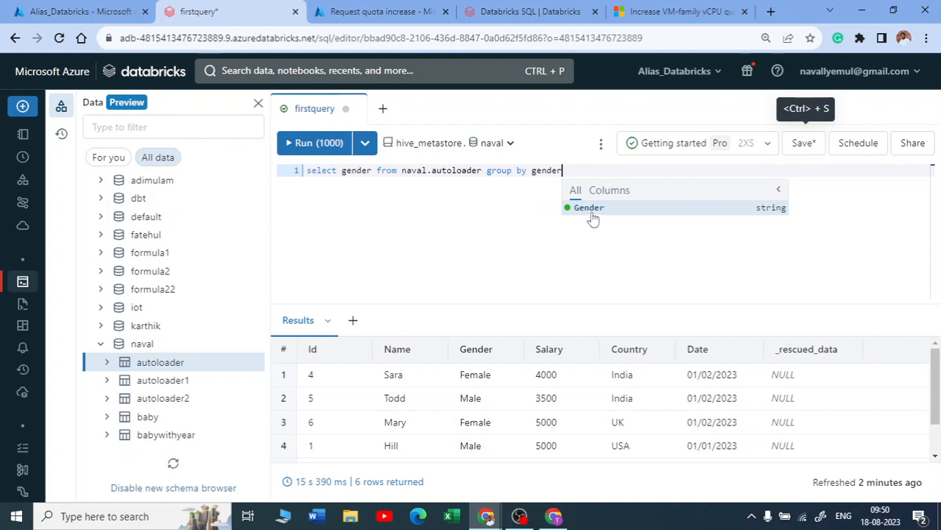
pyautogui.press('Escape')
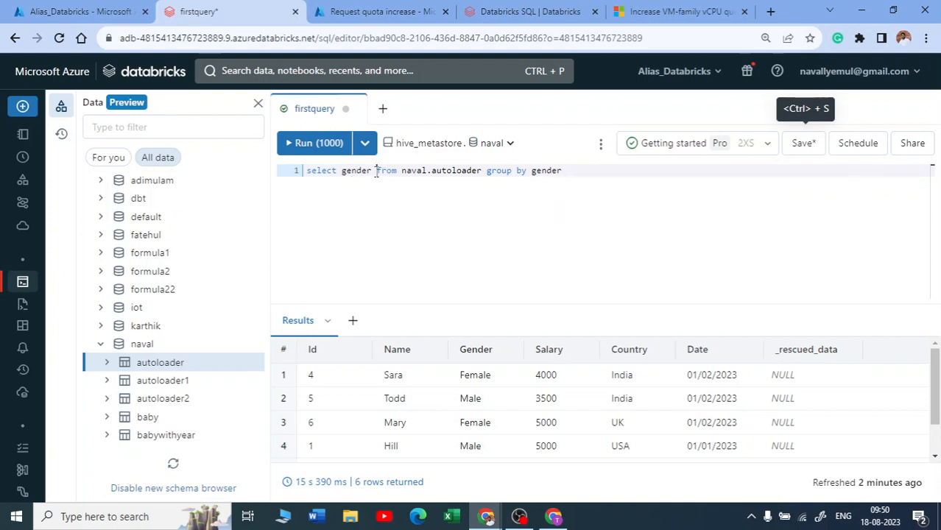
# Add count(gender) as a second selected column and run the whole statement
pyautogui.press('Left')
pyautogui.write(', count')
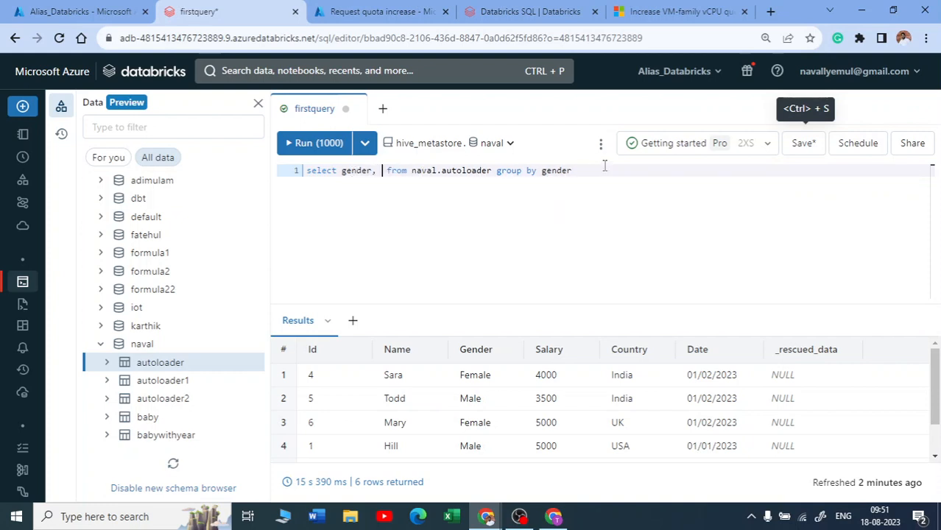
pyautogui.write('(gender')
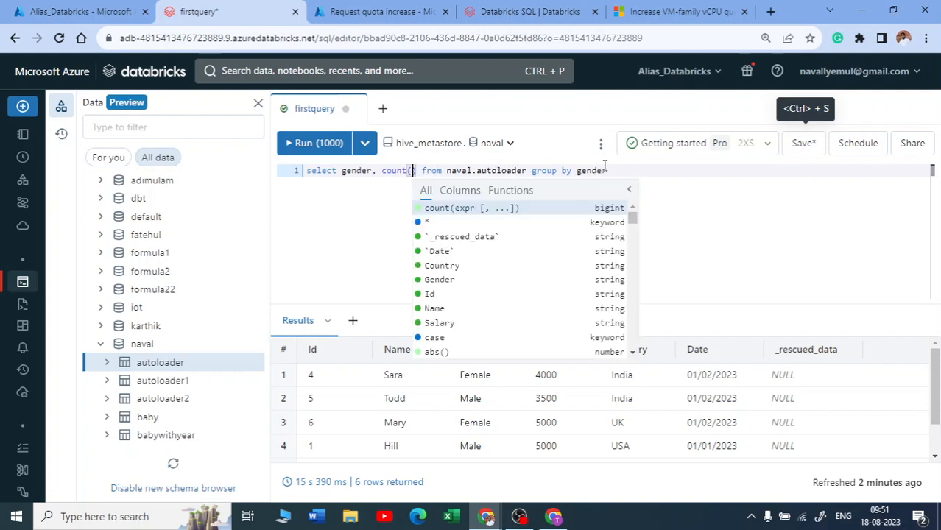
pyautogui.press('Escape')
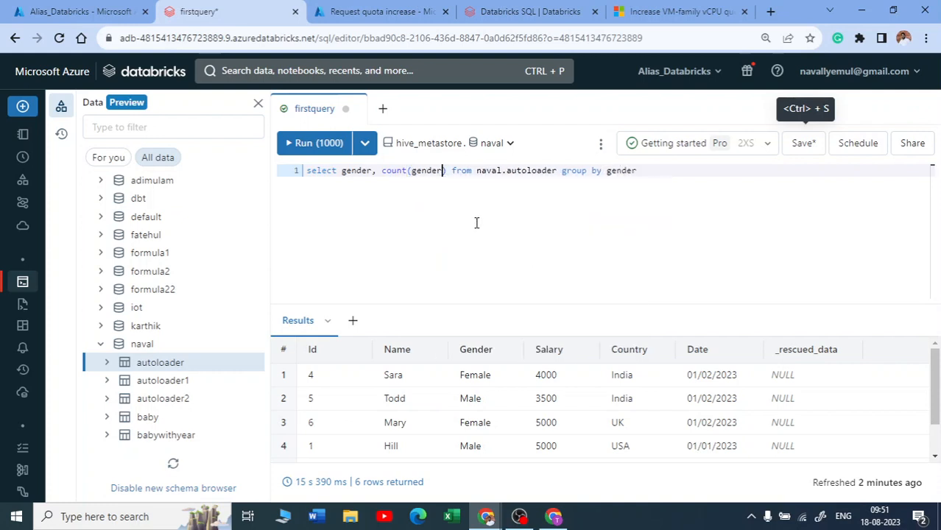
pyautogui.moveTo(649, 167); pyautogui.dragTo(209, 189)
pyautogui.click(302, 143)
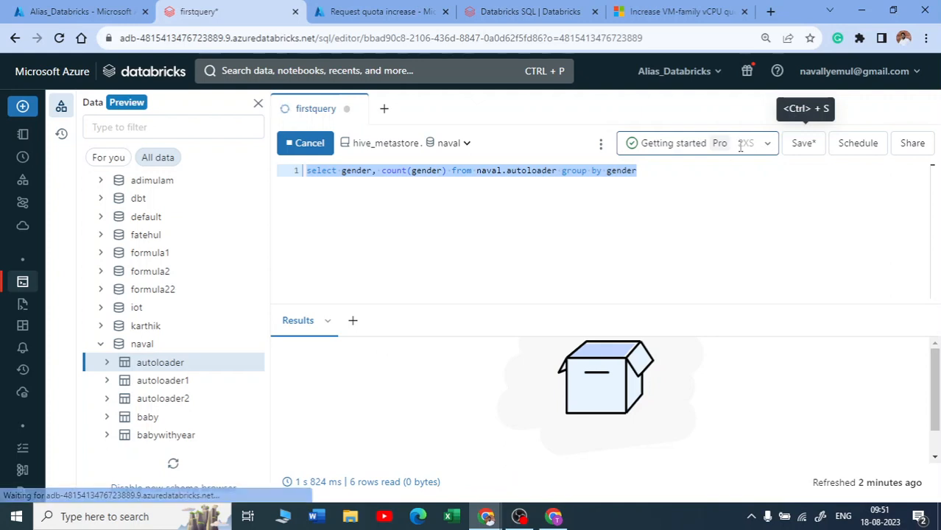
# Give the count(gender) column the alias count and rerun the whole statement
pyautogui.click(446, 177)
pyautogui.write('as cou')
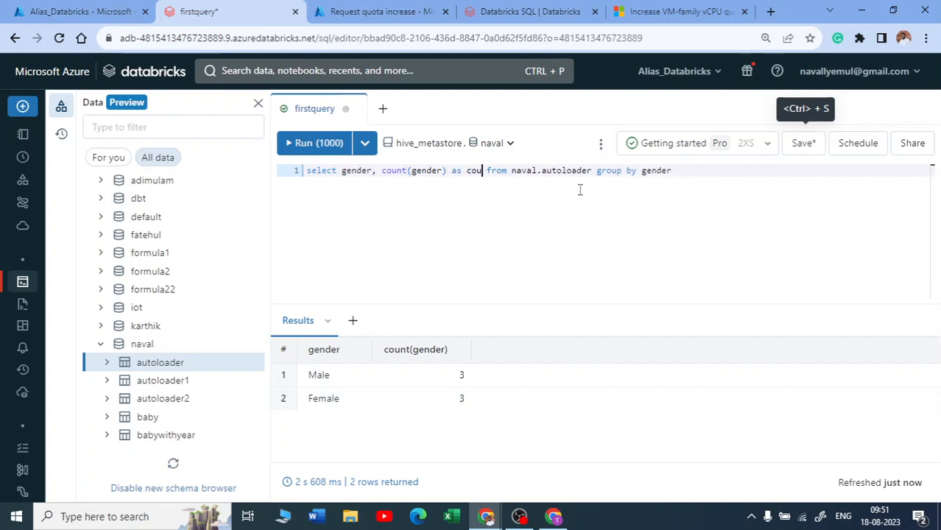
pyautogui.write('nt')
pyautogui.press('End')
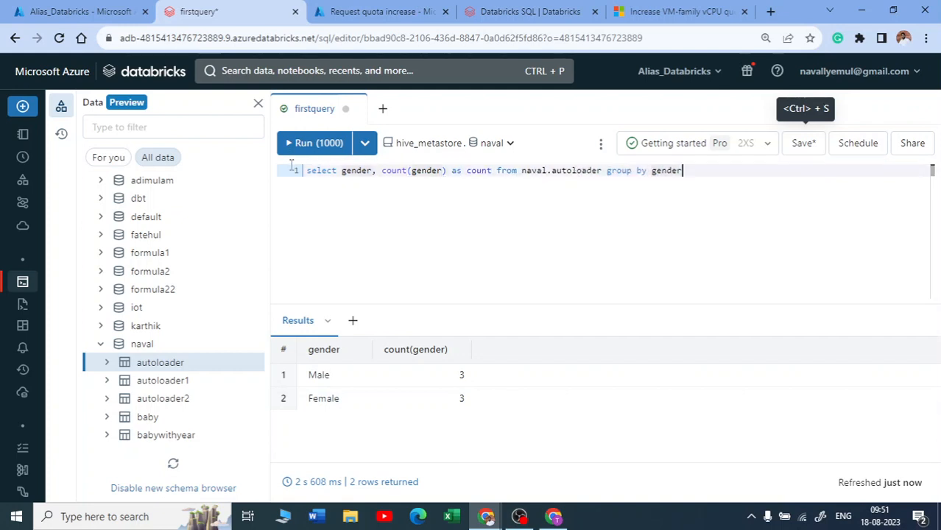
pyautogui.hotkey('ctrl', 'a')
pyautogui.hotkey('ctrl', 'Return')
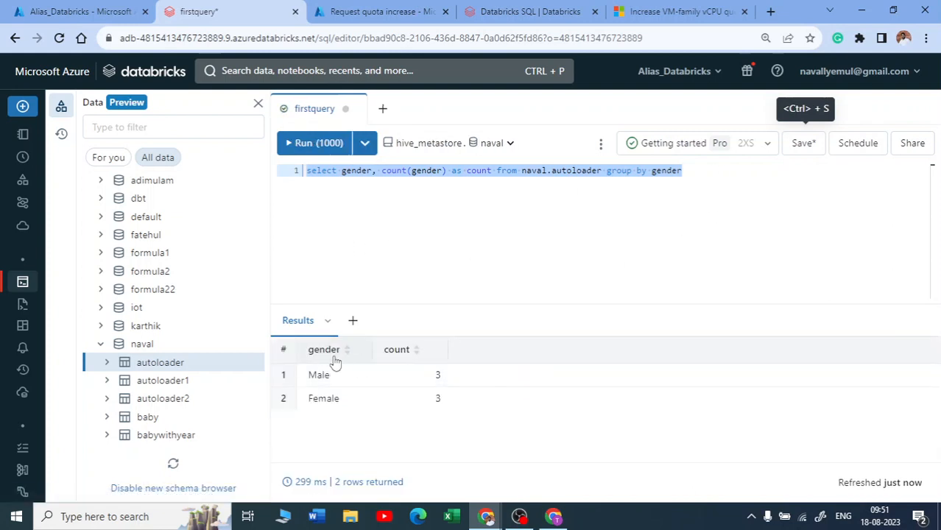
# Create a bar visualization of count by gender from the query results and save it with its default settings
pyautogui.click(352, 321)
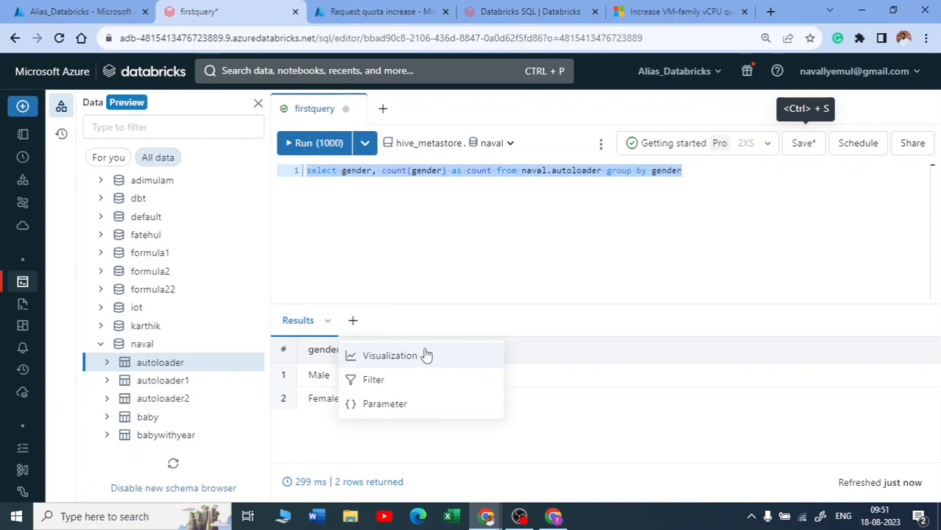
pyautogui.click(379, 357)
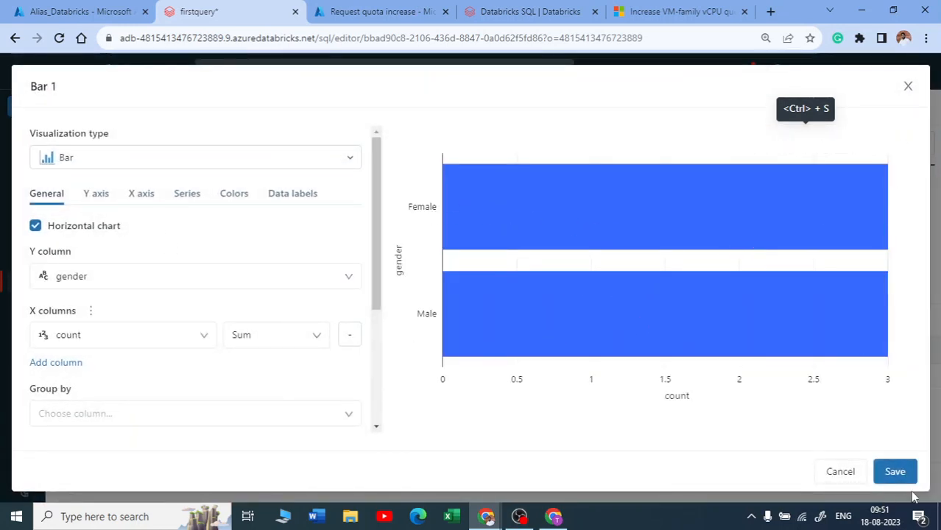
pyautogui.click(894, 471)
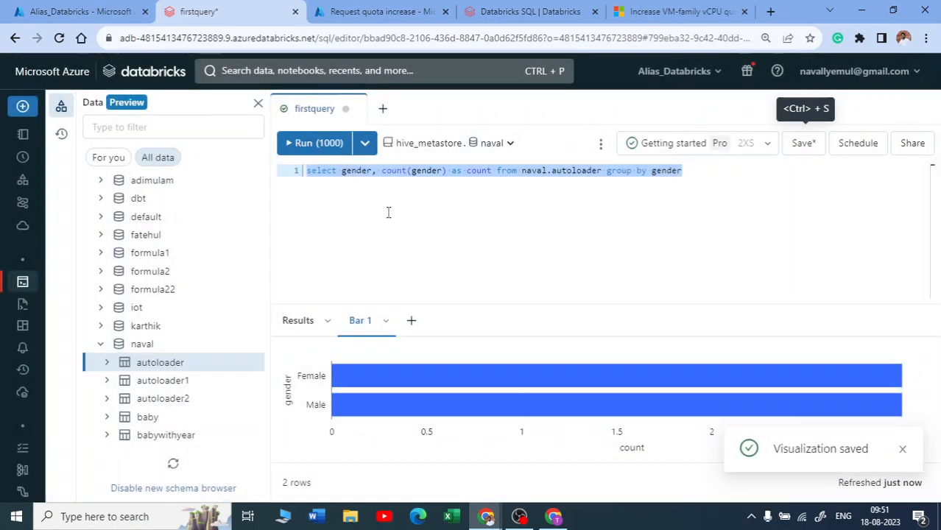
pyautogui.click(308, 170)
pyautogui.press('Return')
pyautogui.press('Return')
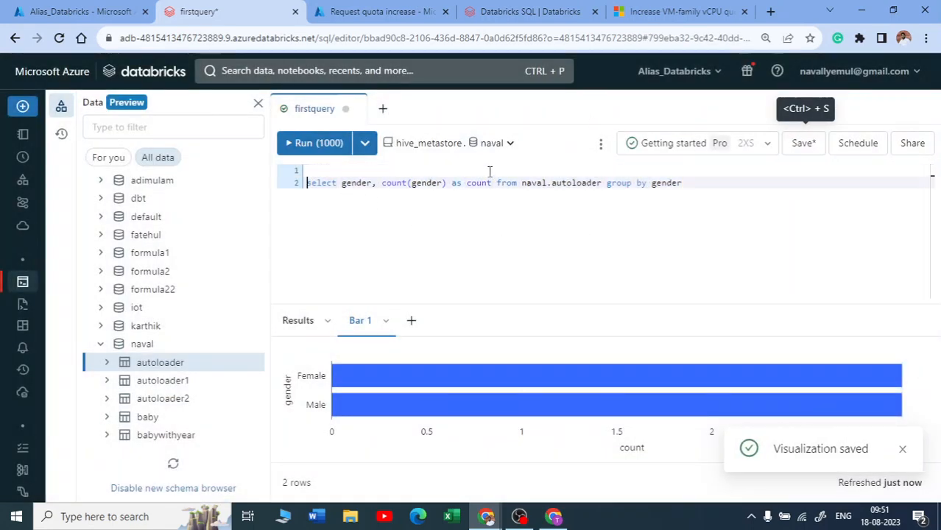
pyautogui.click(328, 173)
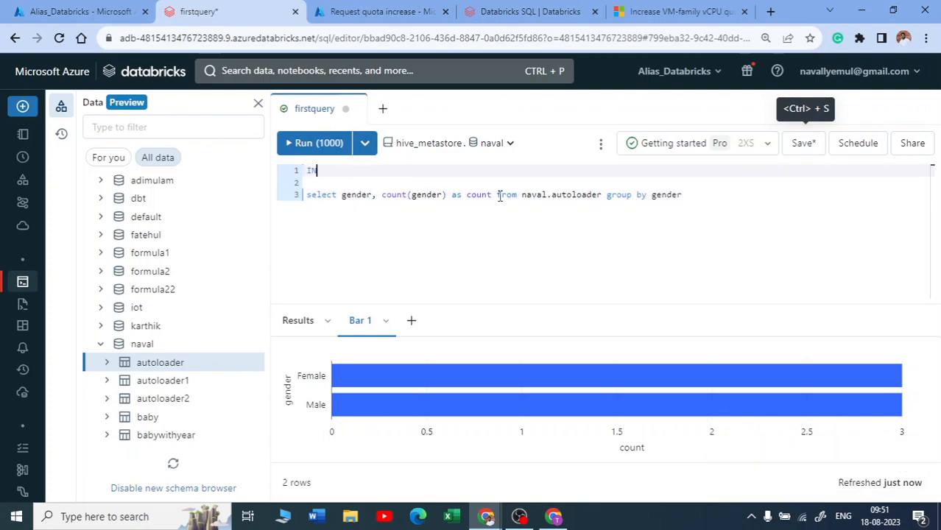
pyautogui.write('INSERT into autoloa')
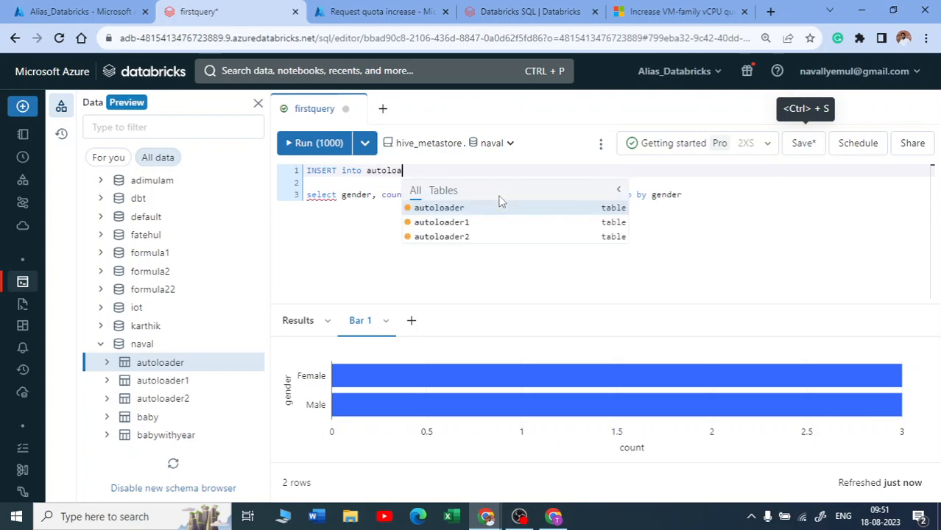
pyautogui.click(441, 209)
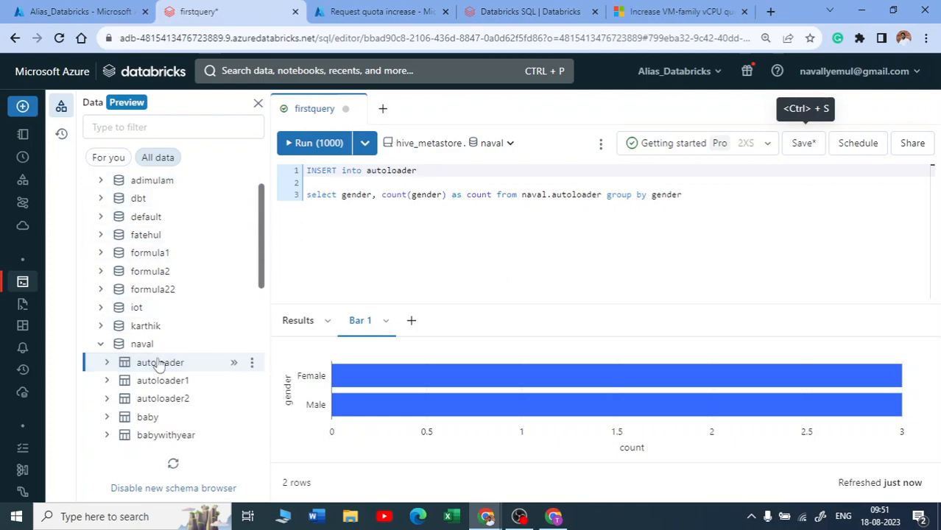
pyautogui.click(212, 365)
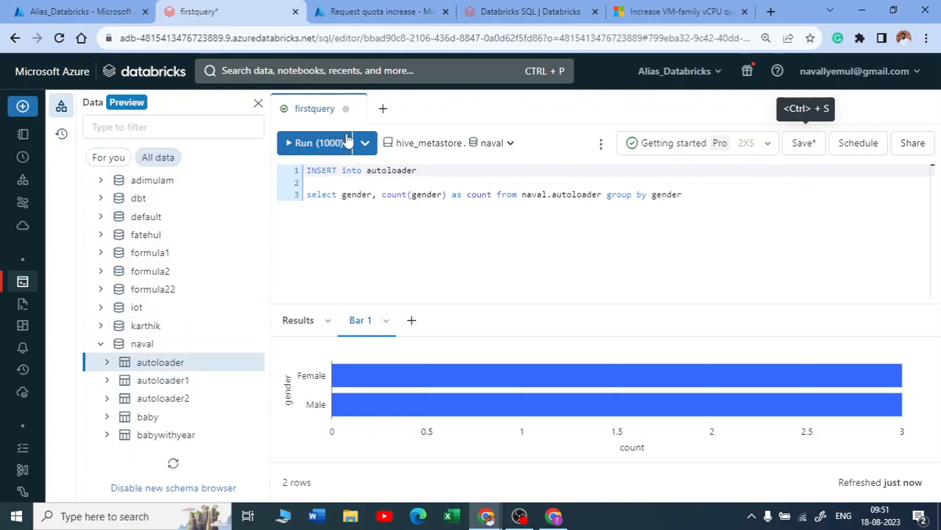
pyautogui.moveTo(433, 176); pyautogui.dragTo(318, 160)
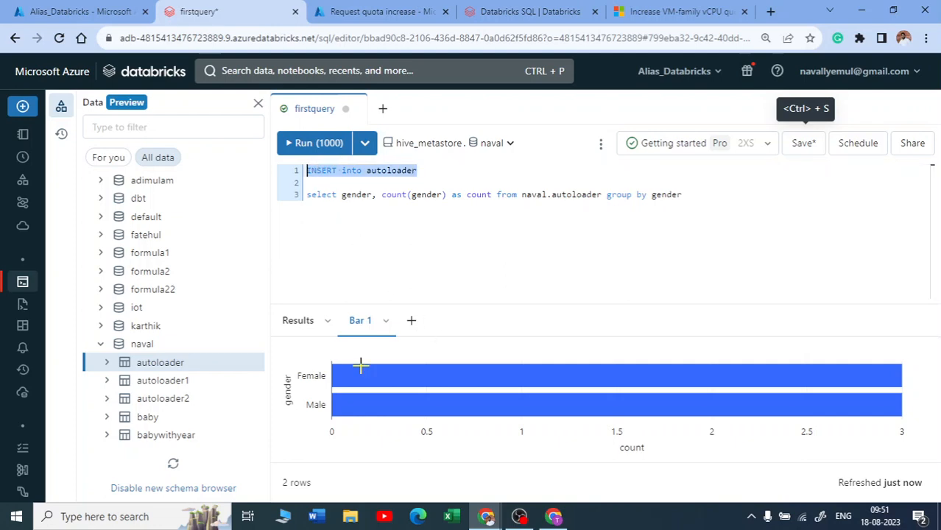
pyautogui.press('BackSpace')
# Add the Bar 1 visualization to a new dashboard named firstdashboard, saving the query along with it
pyautogui.click(360, 320)
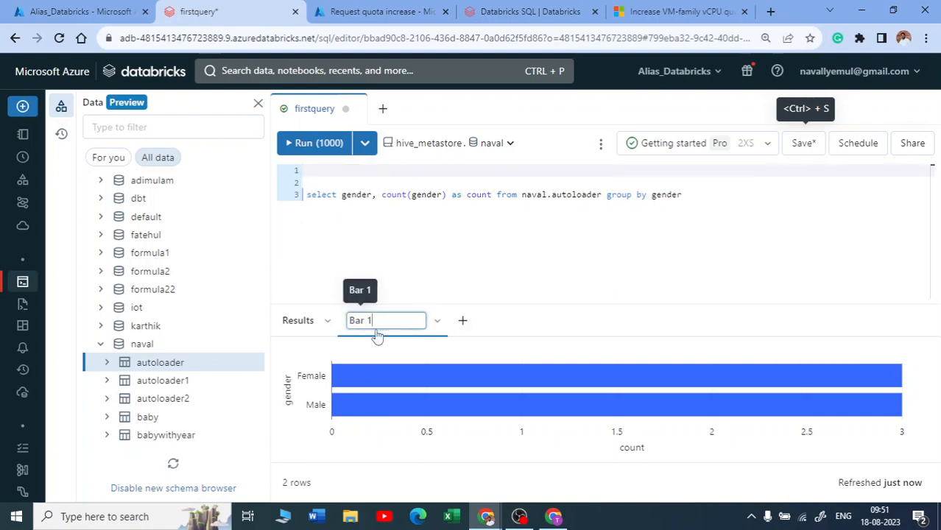
pyautogui.click(439, 256)
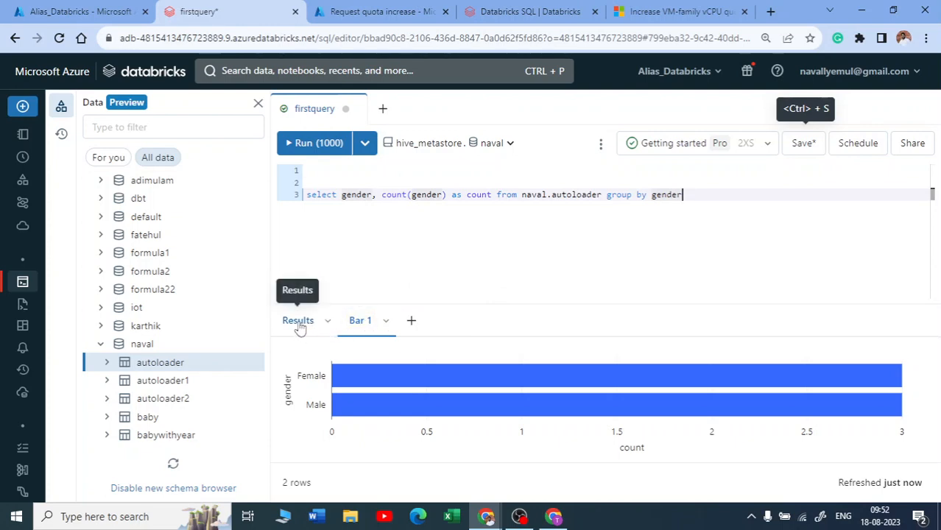
pyautogui.click(360, 320)
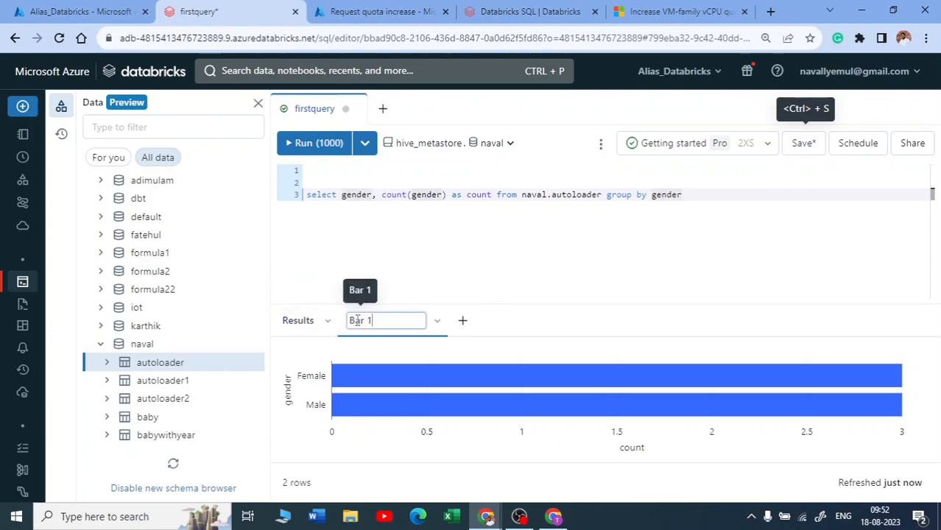
pyautogui.click(439, 323)
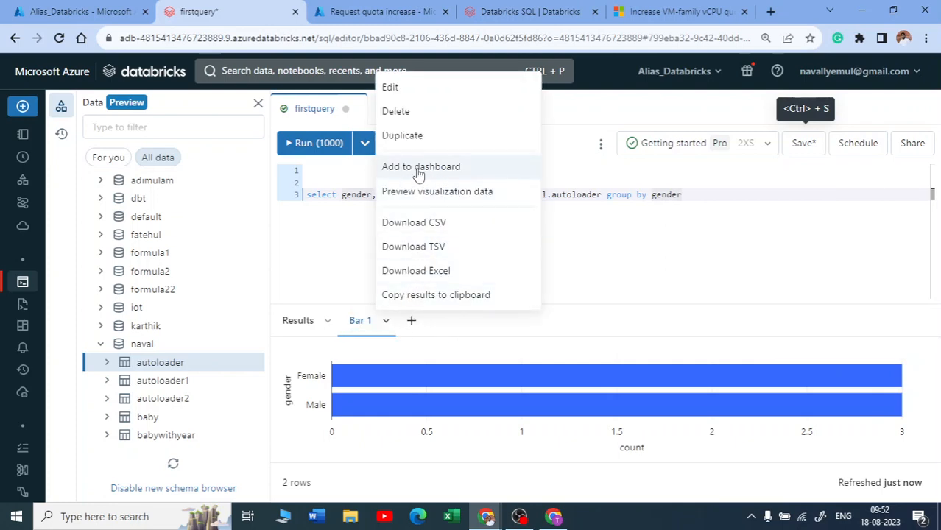
pyautogui.click(451, 168)
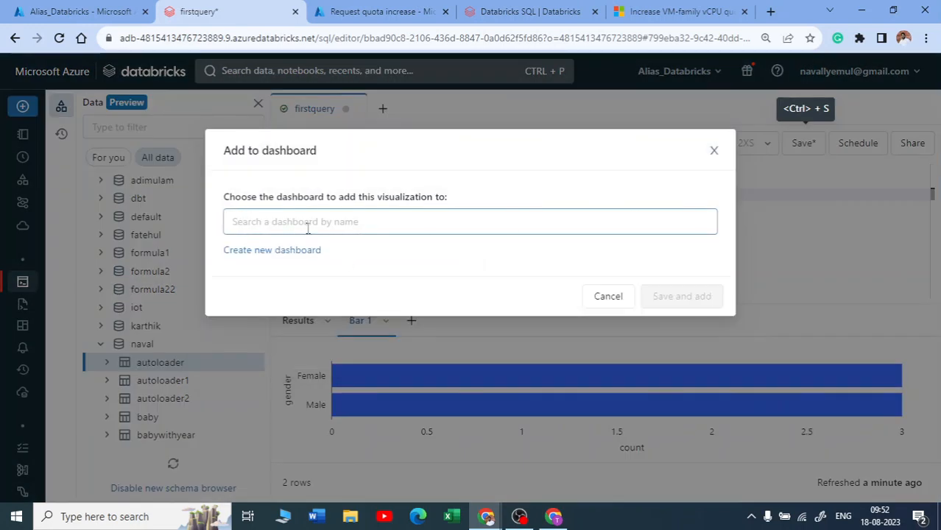
pyautogui.click(274, 251)
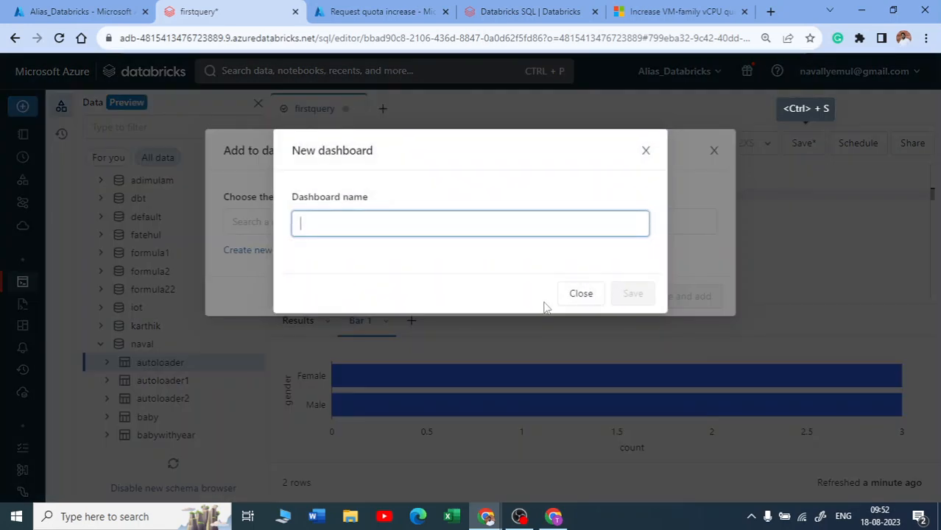
pyautogui.write('firstdashboard')
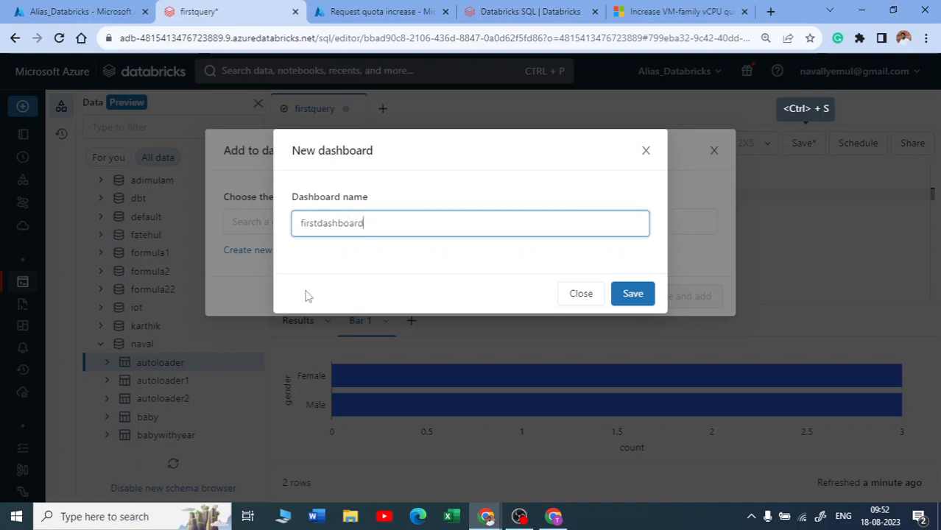
pyautogui.click(633, 289)
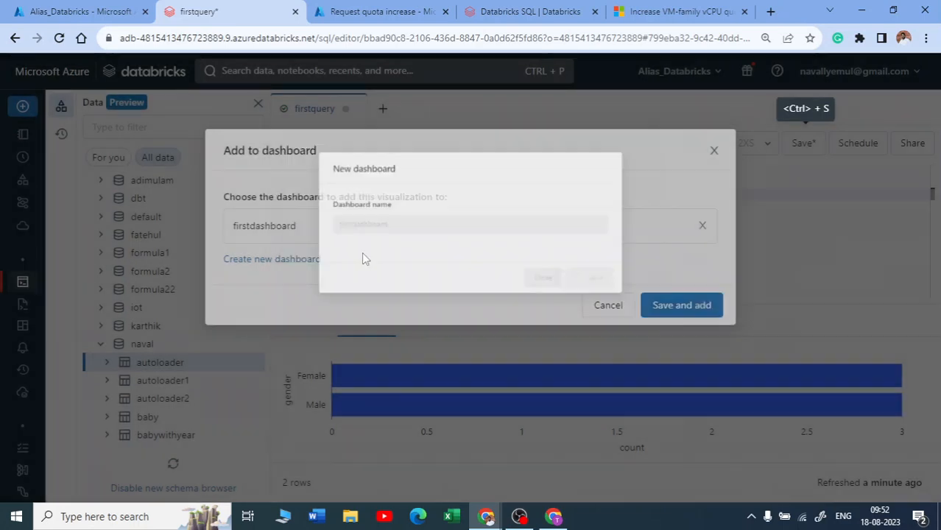
pyautogui.click(705, 310)
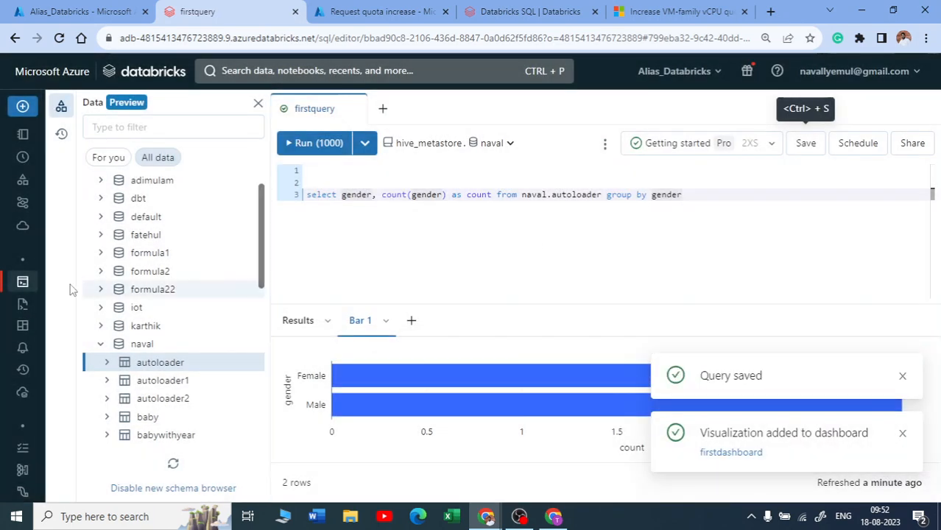
# Open the list of all SQL dashboards in the workspace
pyautogui.moveTo(30, 311)
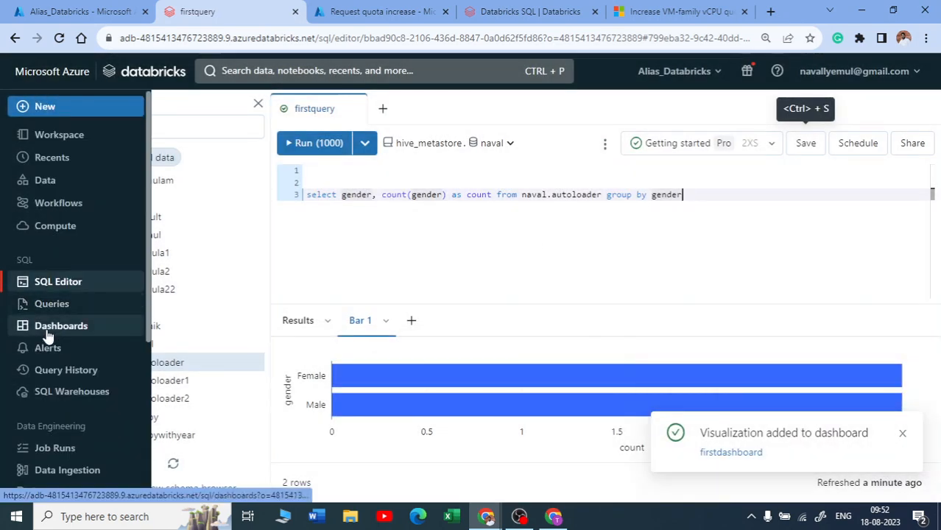
pyautogui.click(93, 335)
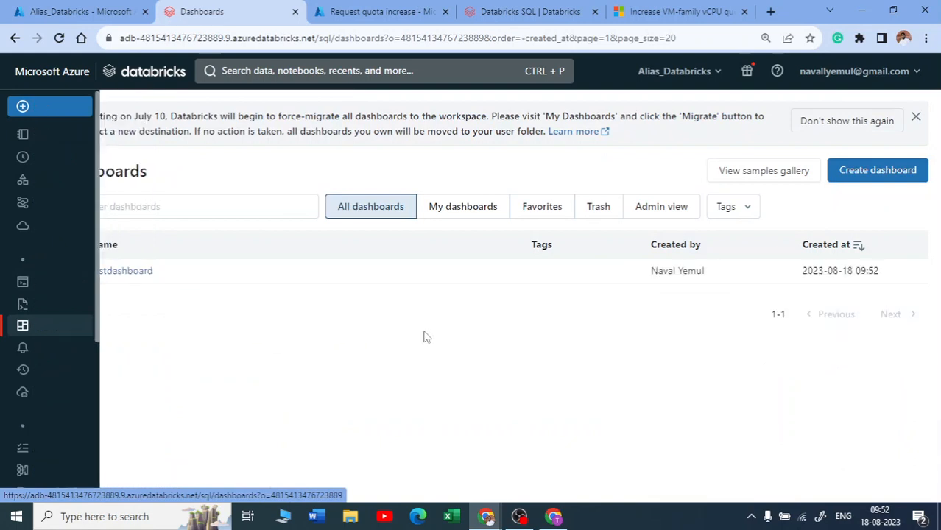
# Review the chart on firstdashboard and the firstquery statement in the SQL editor
pyautogui.click(116, 274)
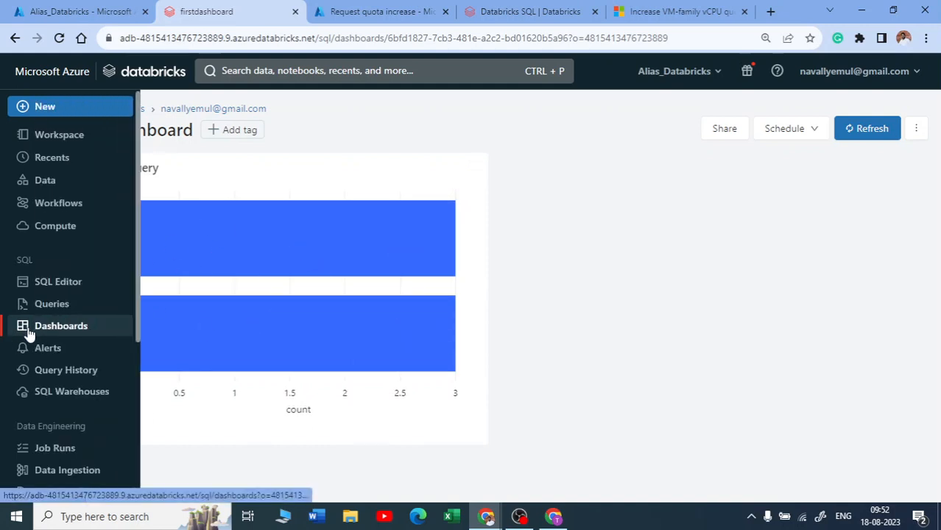
pyautogui.click(82, 332)
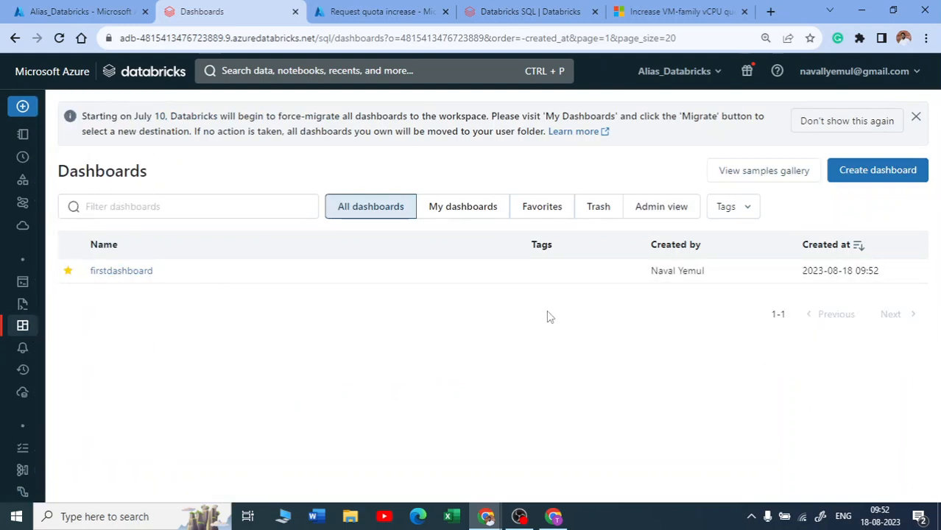
pyautogui.moveTo(21, 316)
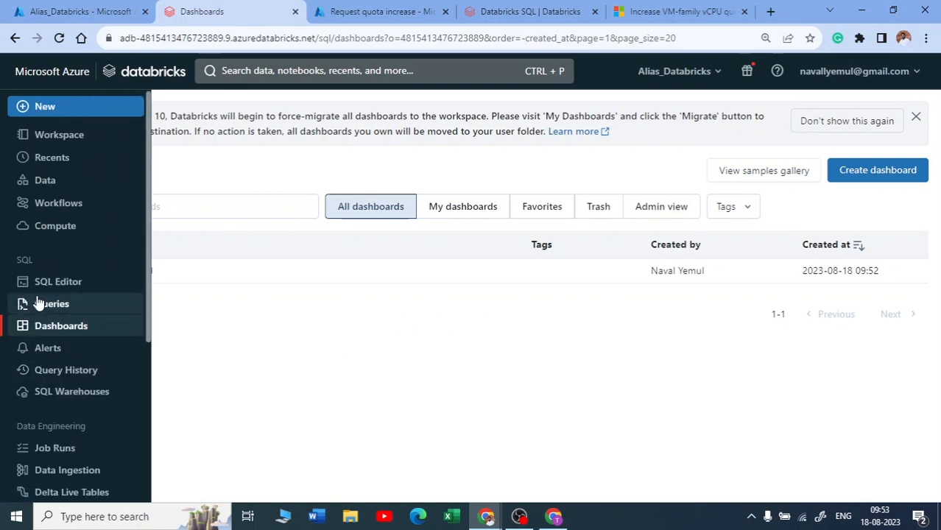
pyautogui.click(48, 286)
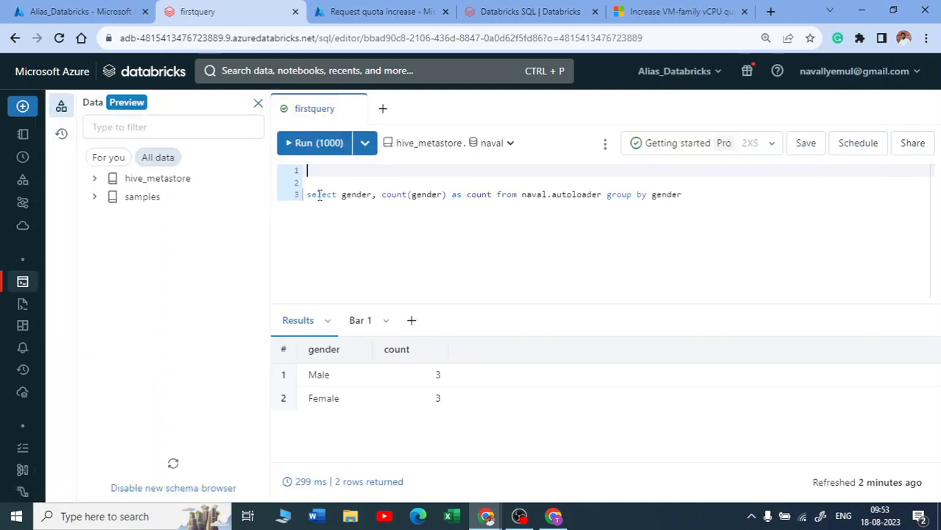
# Open the list of saved queries, dismissing the migration notice, and check the My queries and Favorites views
pyautogui.moveTo(22, 308)
pyautogui.click(53, 310)
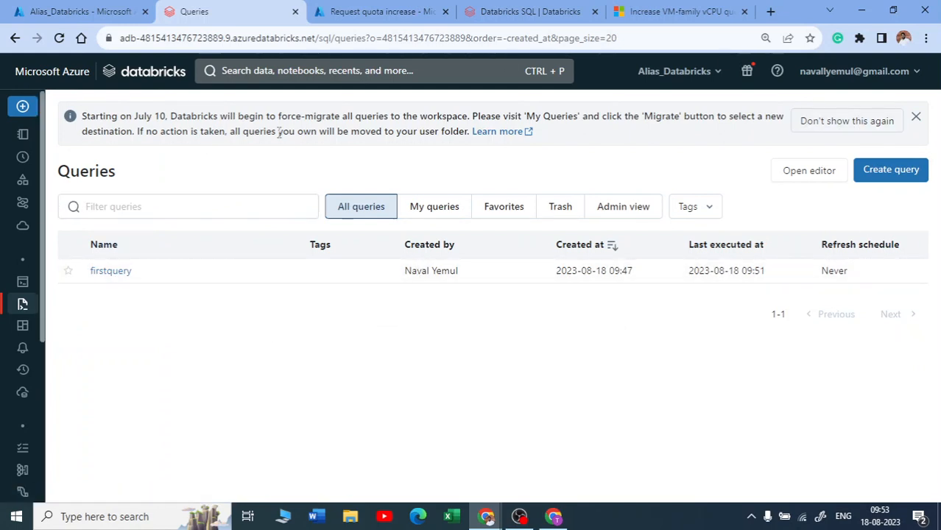
pyautogui.click(916, 117)
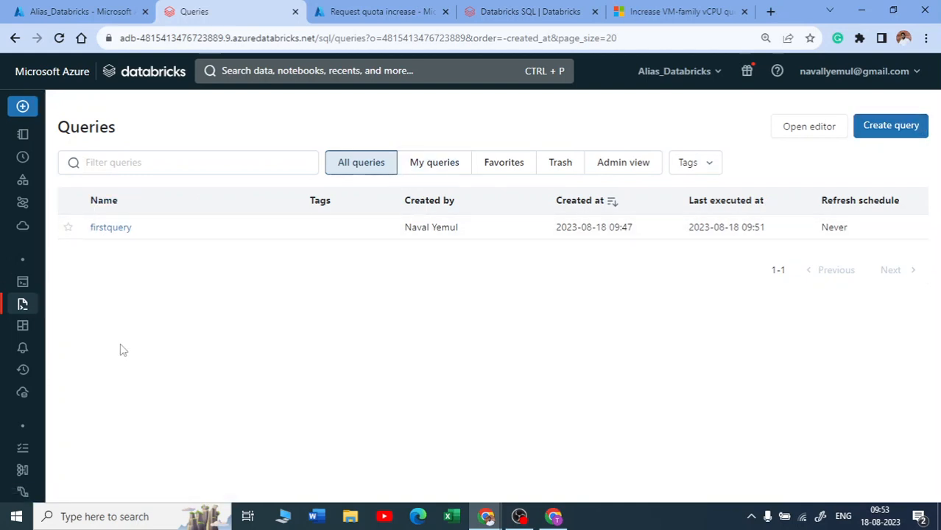
pyautogui.click(437, 170)
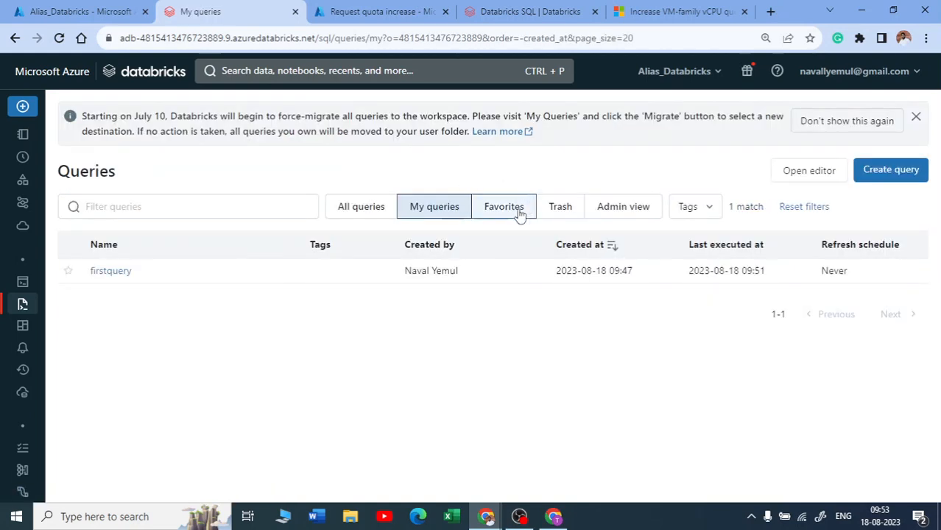
pyautogui.click(519, 210)
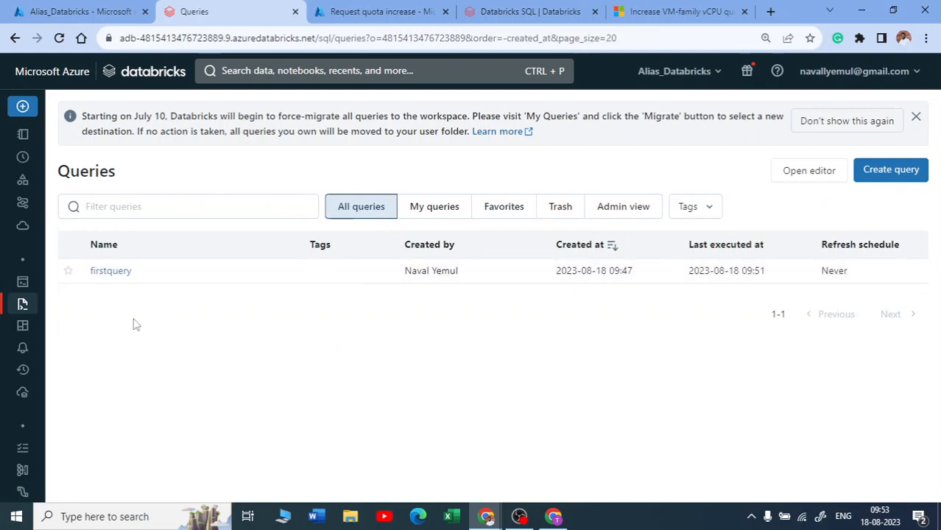
# Open the workspace home folder and check its entries for firstdashboard and firstquery
pyautogui.moveTo(35, 153)
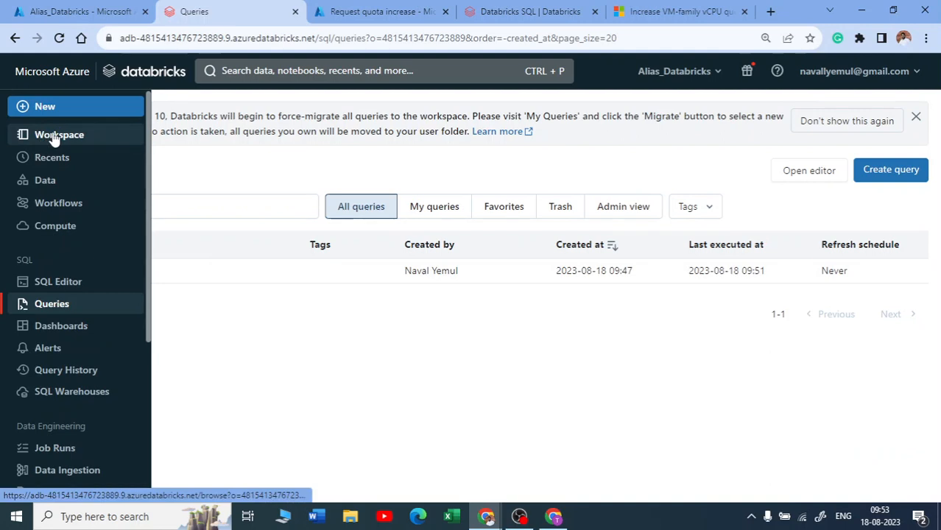
pyautogui.click(54, 138)
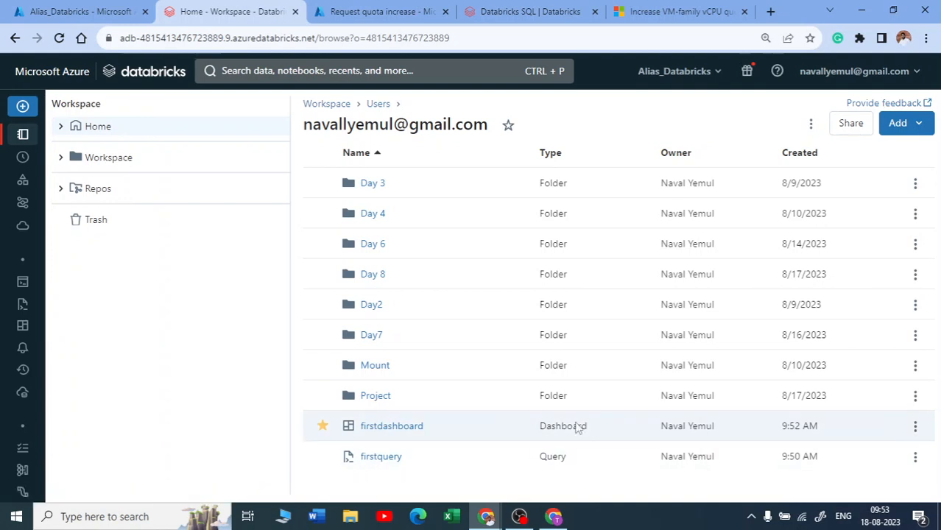
pyautogui.moveTo(578, 433); pyautogui.dragTo(533, 430)
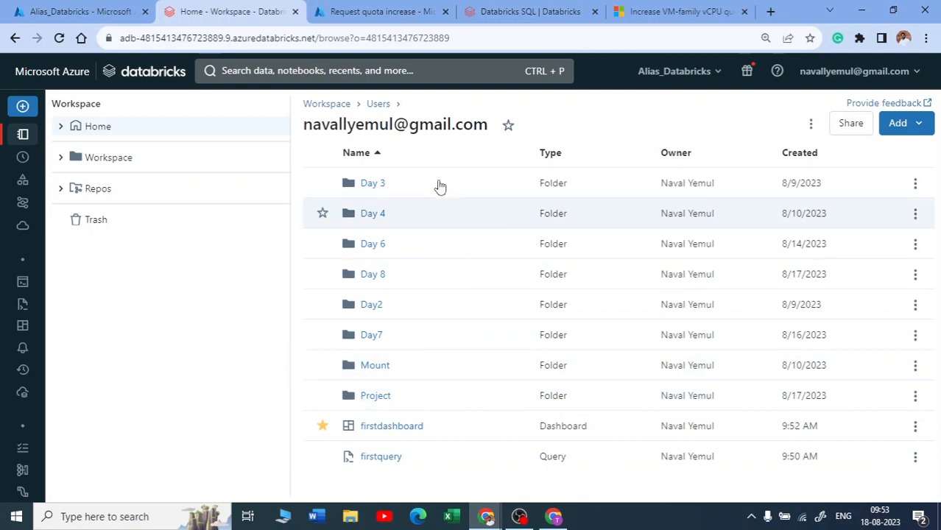
# Reopen firstquery from the list of all queries
pyautogui.moveTo(14, 143)
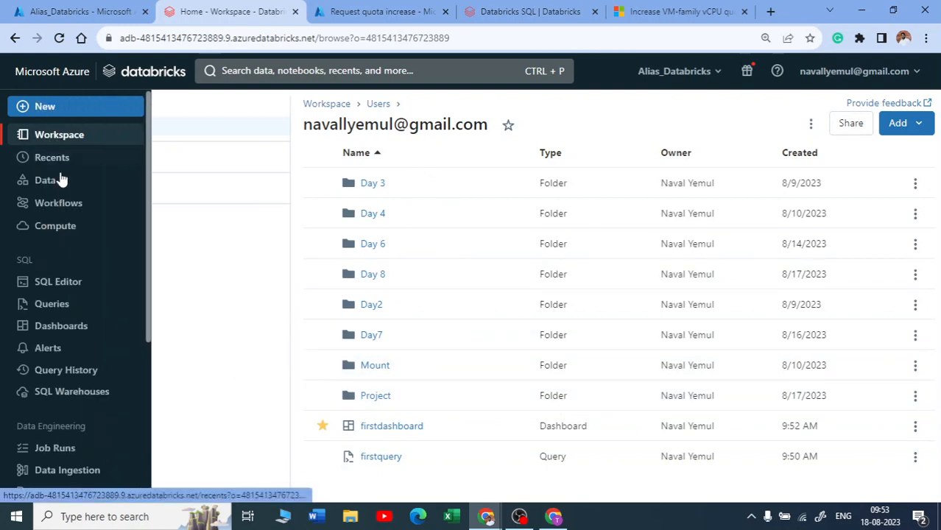
pyautogui.click(58, 311)
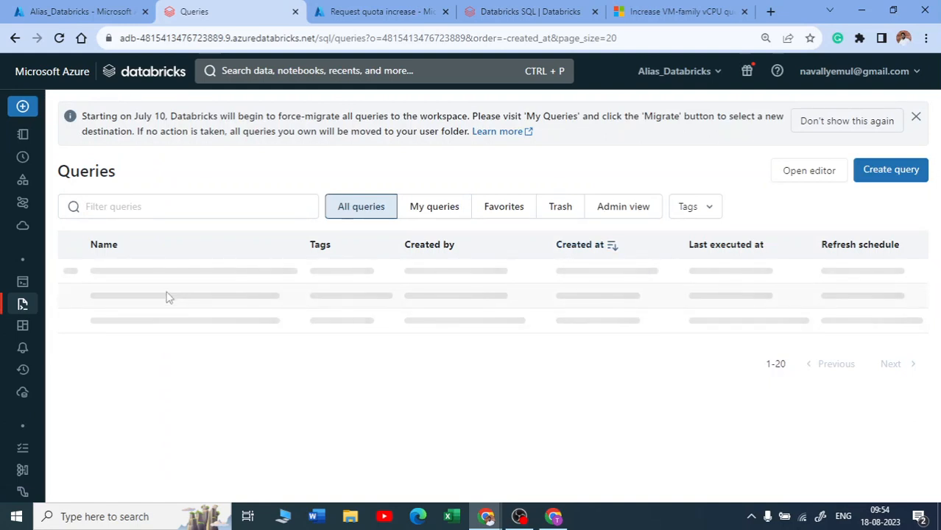
pyautogui.click(112, 271)
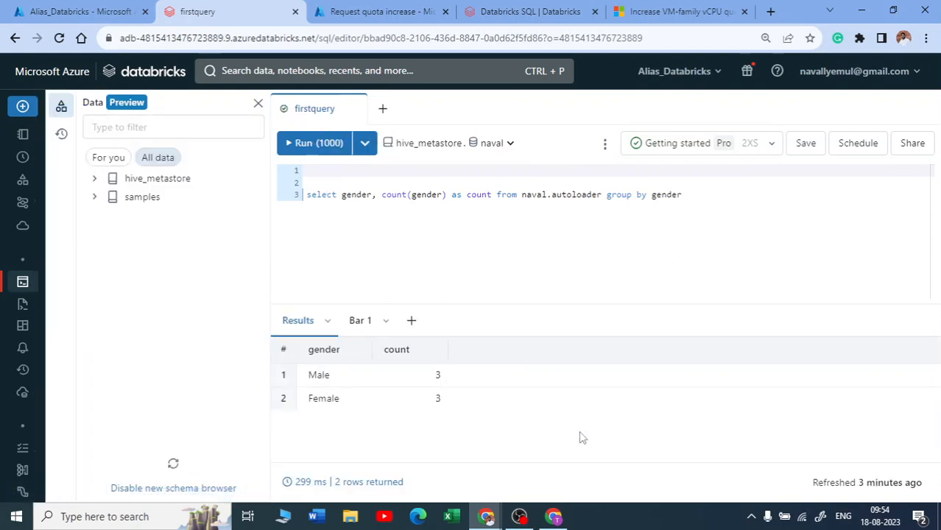
# Expand the default schema under hive_metastore in the data browser and create a new query
pyautogui.click(94, 180)
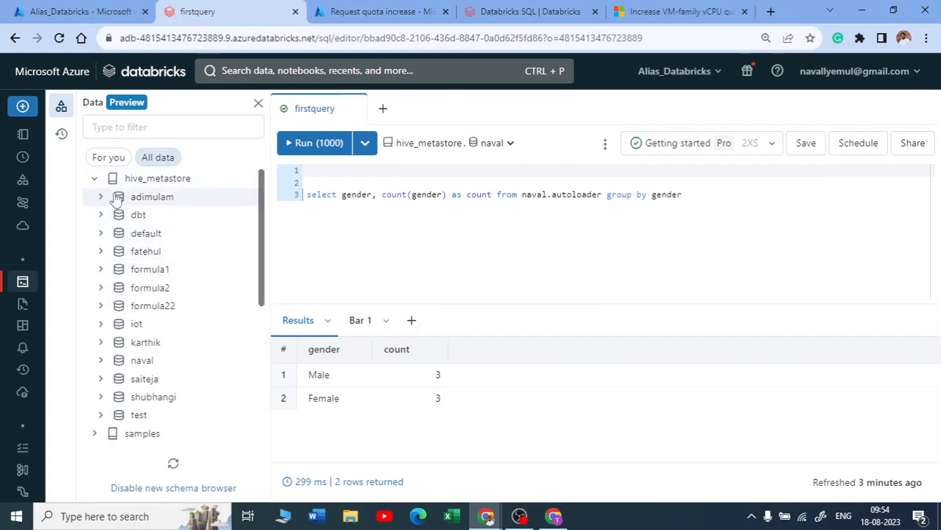
pyautogui.click(102, 236)
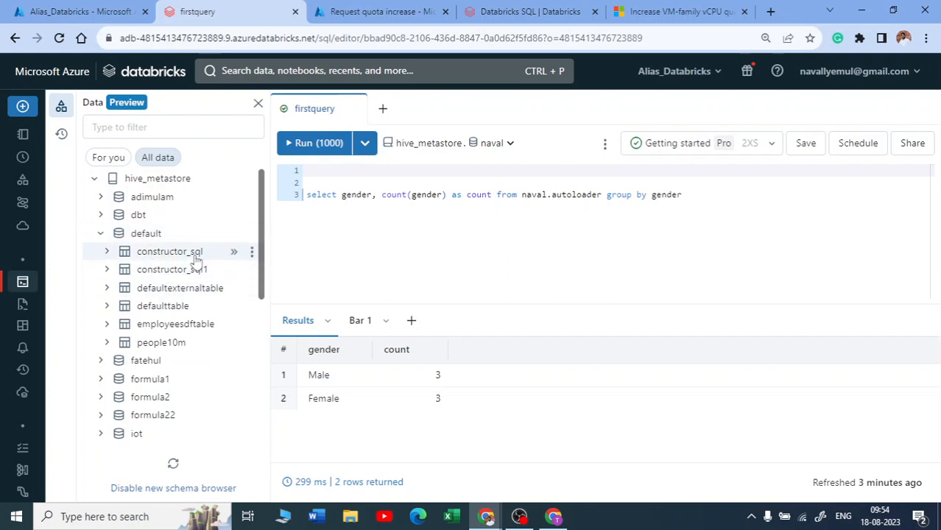
pyautogui.click(384, 112)
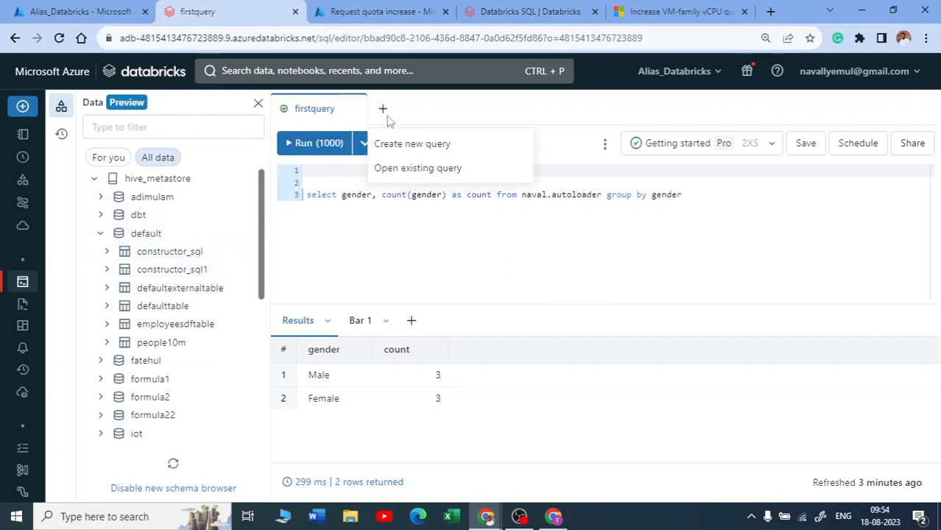
pyautogui.click(441, 154)
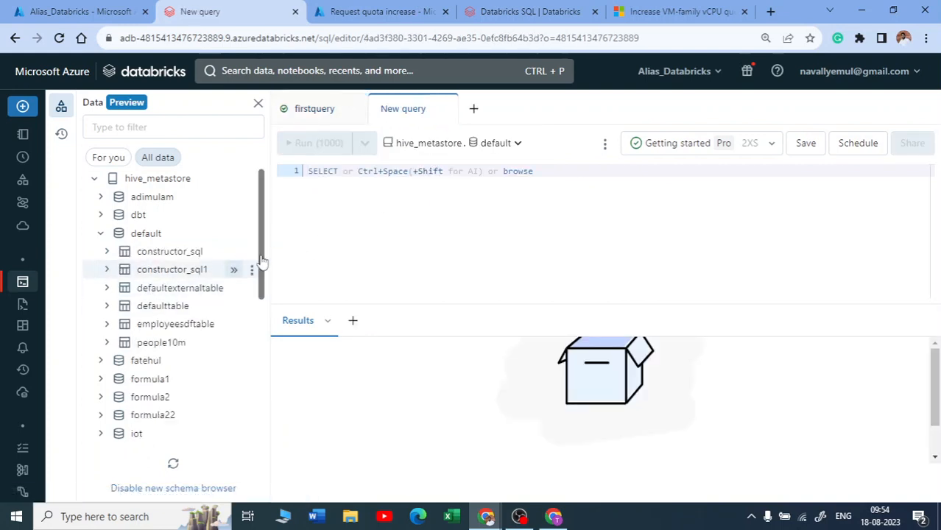
pyautogui.click(235, 254)
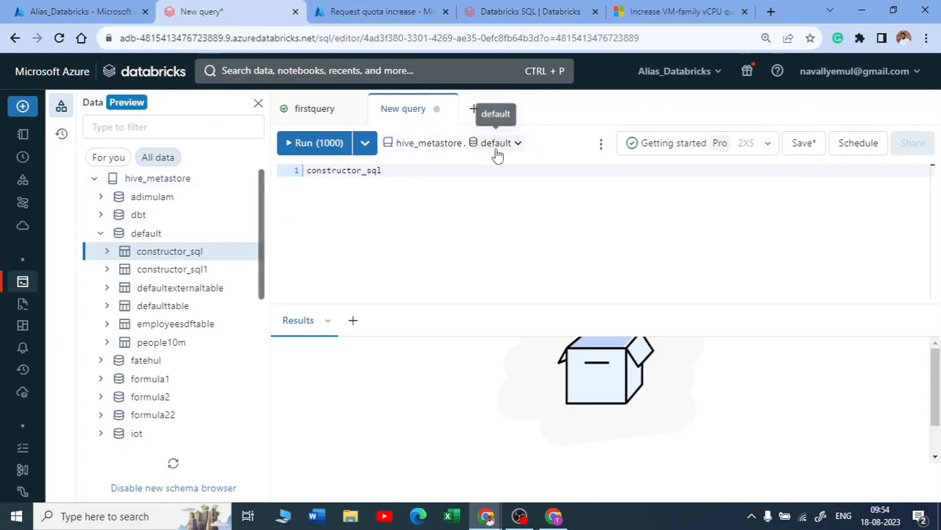
pyautogui.moveTo(395, 172); pyautogui.dragTo(312, 173)
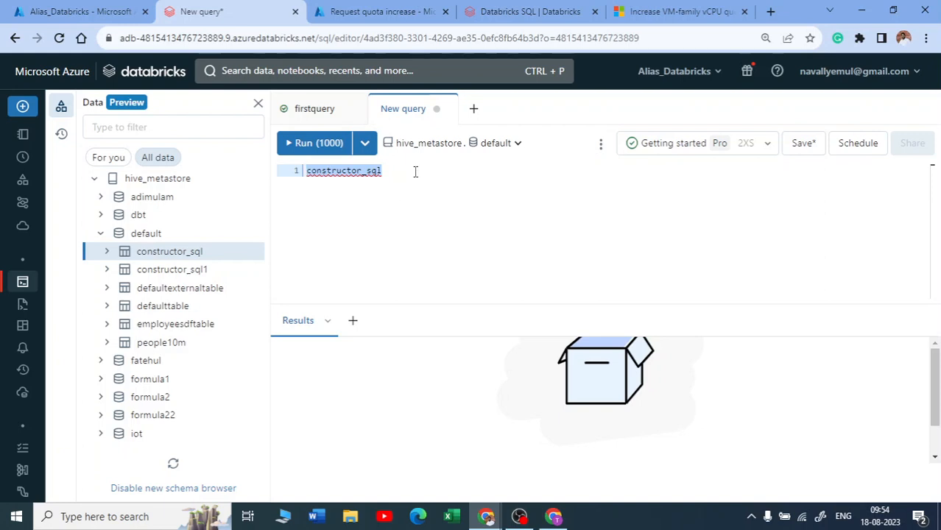
pyautogui.moveTo(425, 176); pyautogui.dragTo(317, 170)
pyautogui.moveTo(404, 176); pyautogui.dragTo(311, 172)
pyautogui.press('BackSpace')
# Write the statement "Create database dbsql" in the new query and run it, collapsing the default schema in the data browser
pyautogui.write('Creaet')
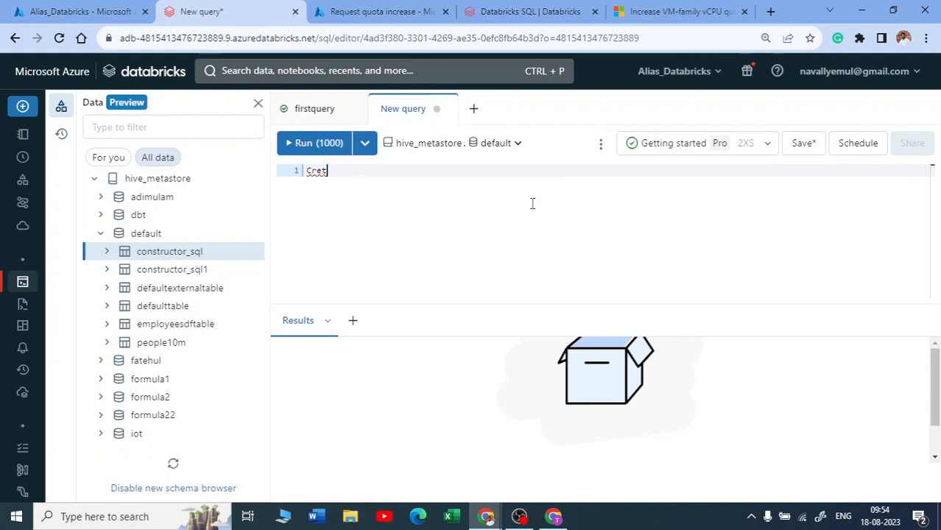
pyautogui.write('te data')
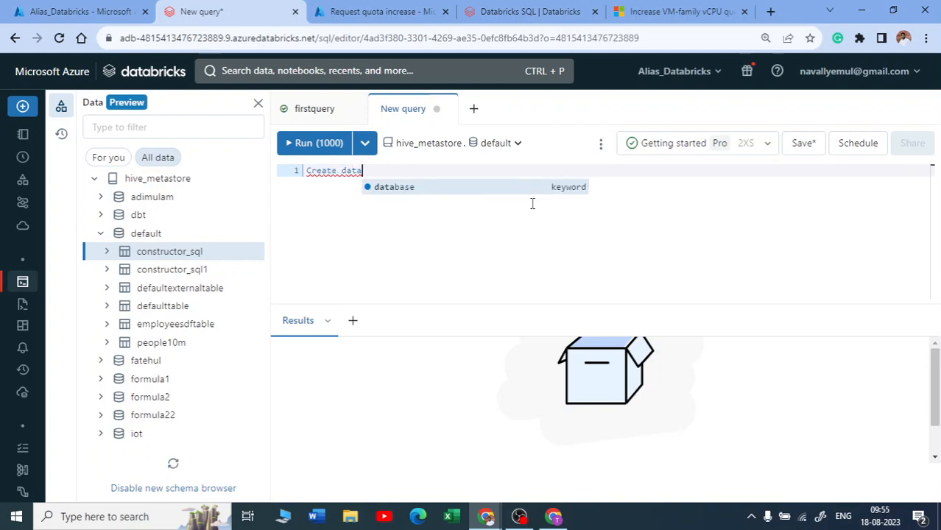
pyautogui.press('Tab')
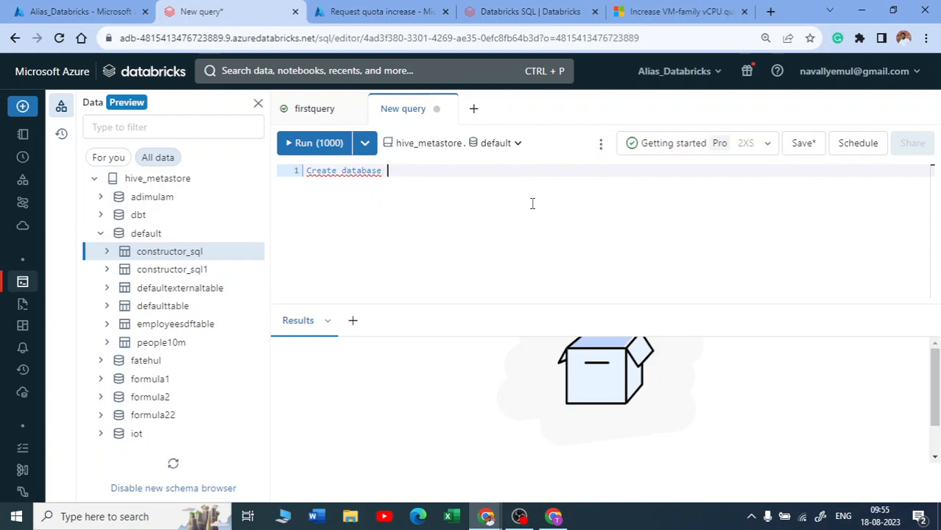
pyautogui.write('dbsql')
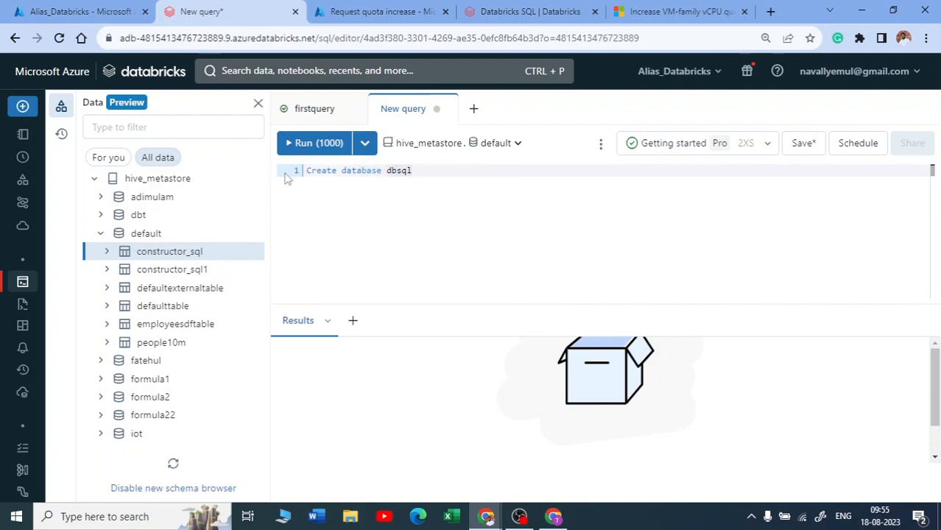
pyautogui.click(307, 142)
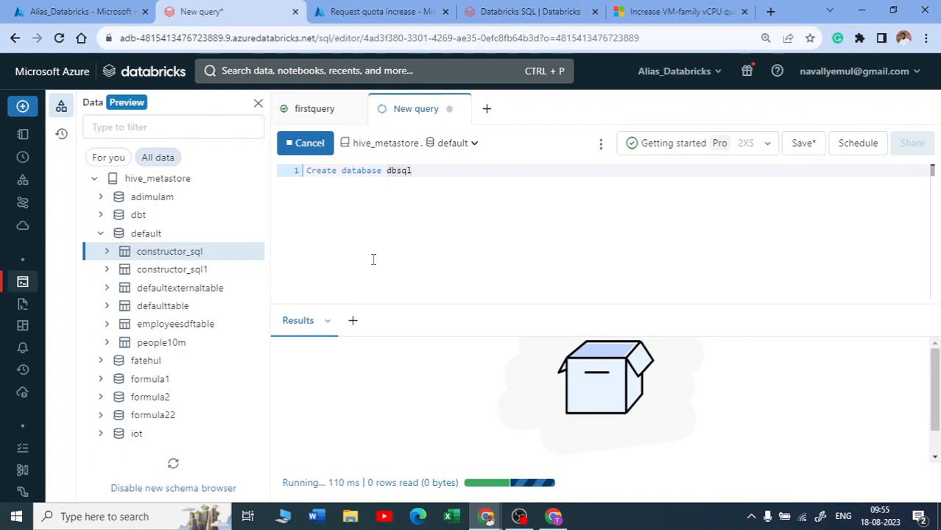
pyautogui.click(100, 233)
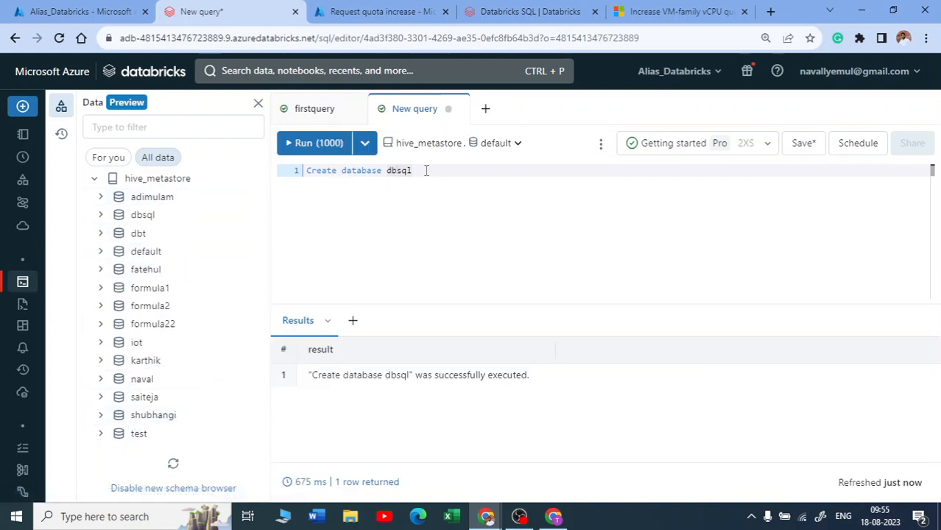
# Add "use dbsql" on a second line, end the first statement with a semicolon, and run only the use statement
pyautogui.click(526, 175)
pyautogui.press('Return')
pyautogui.write('us')
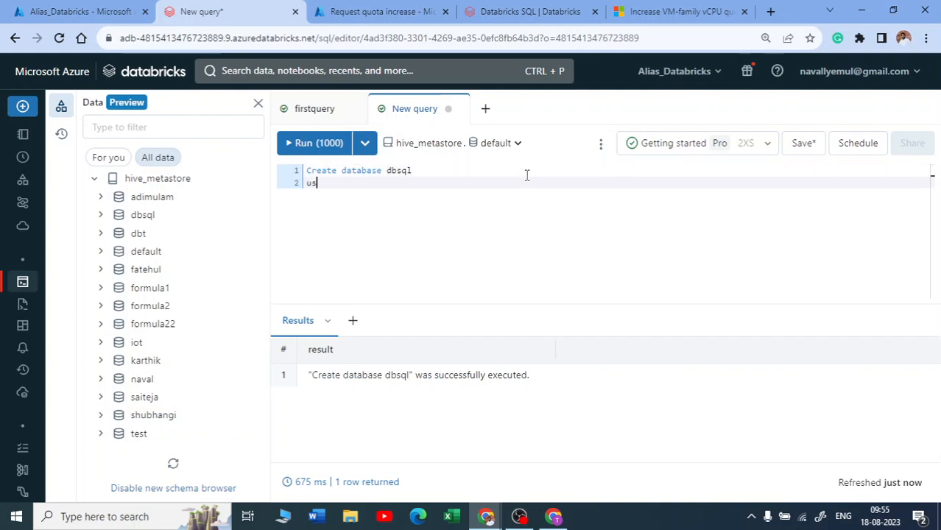
pyautogui.write('e dbsql')
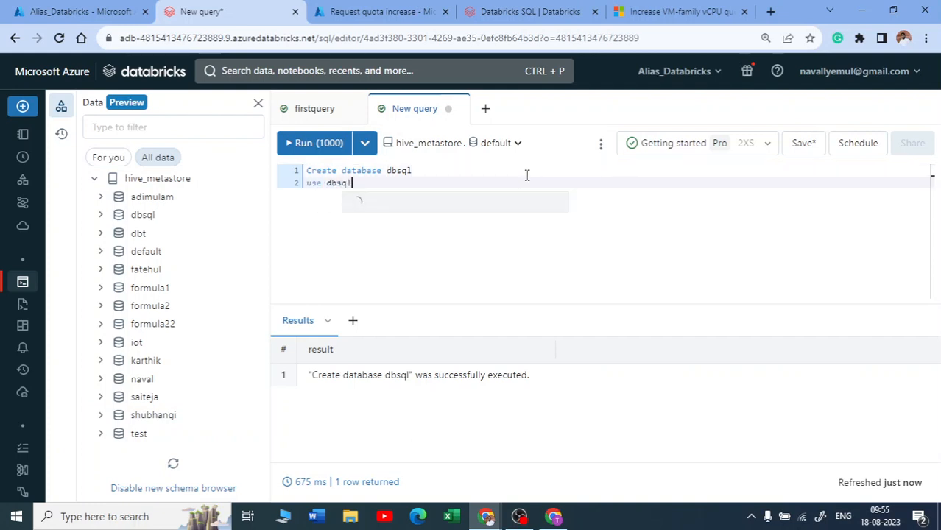
pyautogui.moveTo(360, 189); pyautogui.dragTo(296, 184)
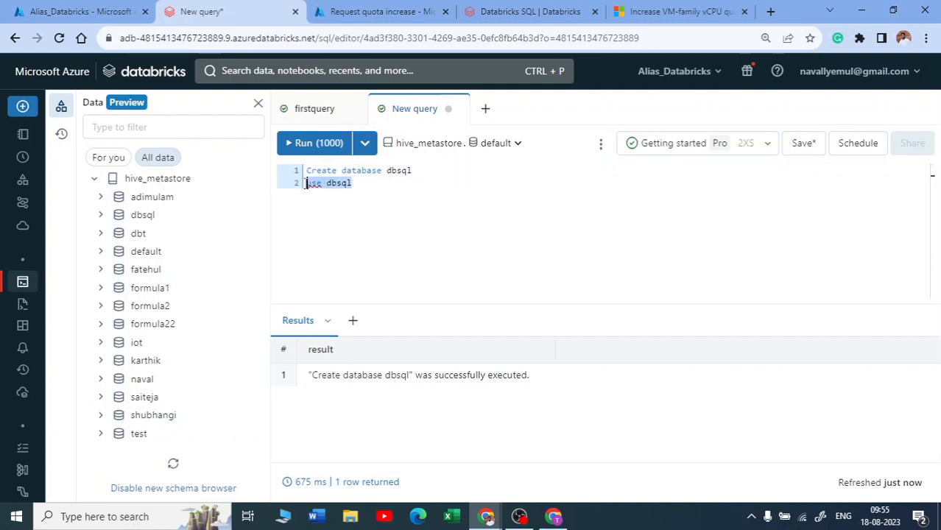
pyautogui.click(431, 172)
pyautogui.write(';')
pyautogui.press('Down')
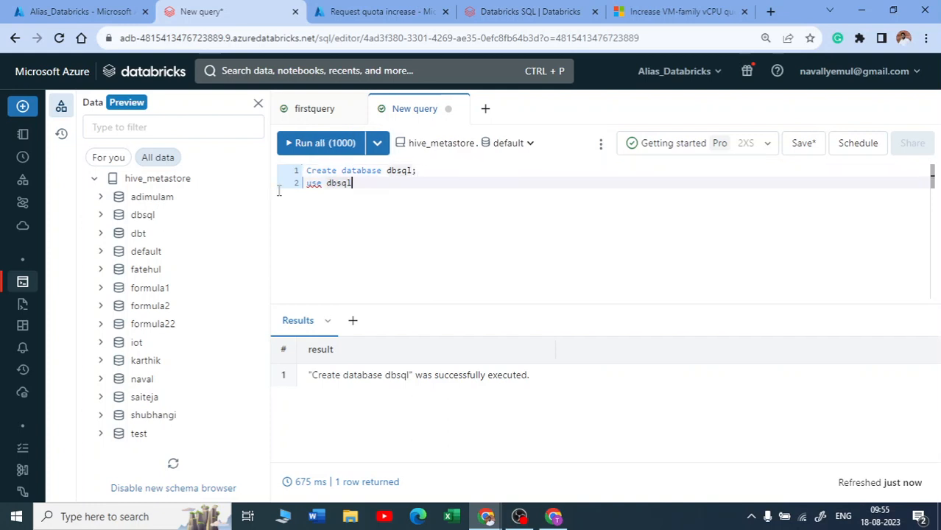
pyautogui.moveTo(366, 182); pyautogui.dragTo(299, 184)
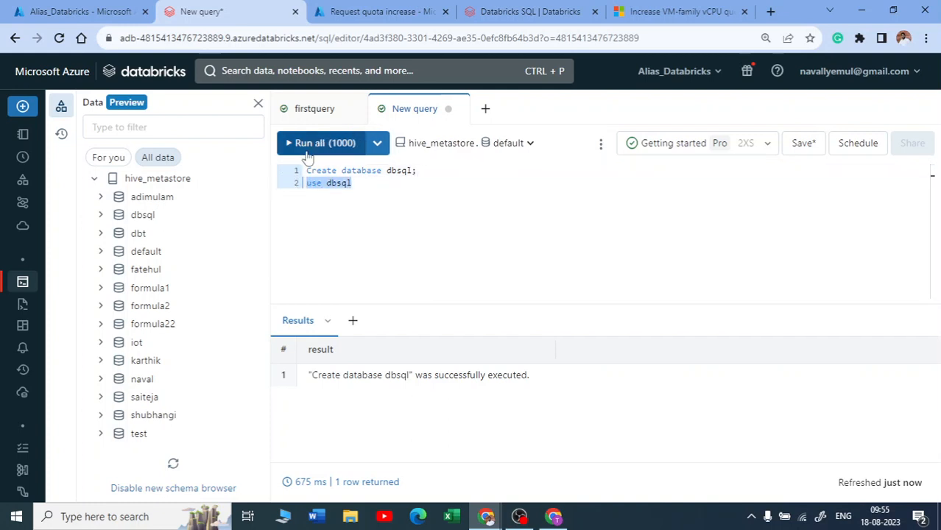
pyautogui.click(316, 143)
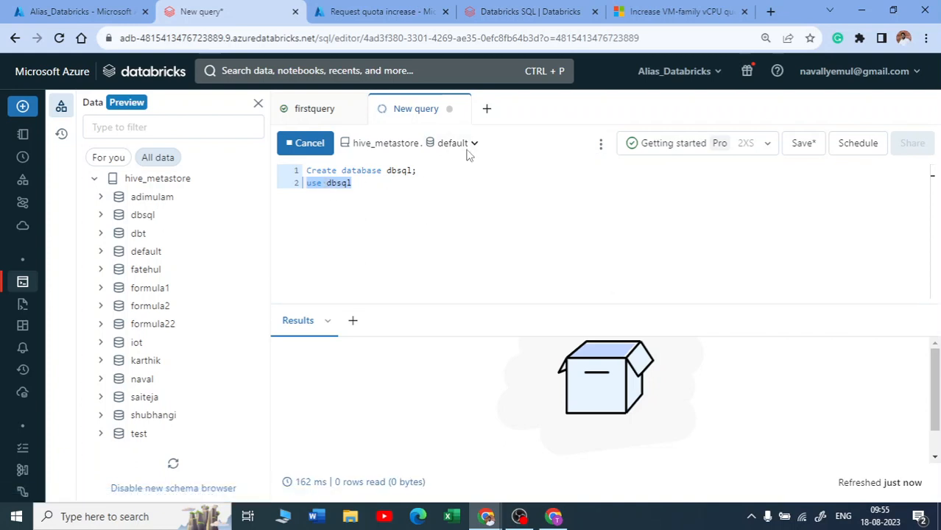
# Set the query's active schema to dbsql in hive_metastore
pyautogui.click(525, 143)
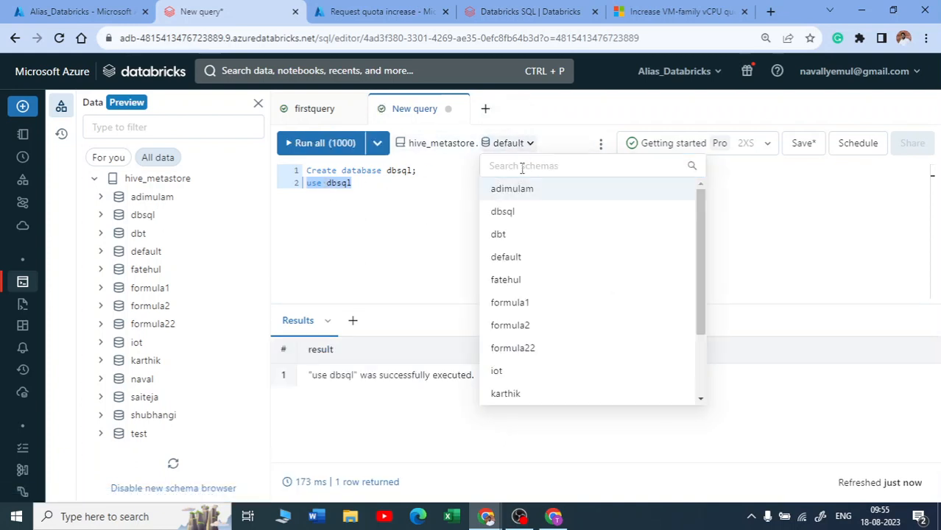
pyautogui.scroll(-1, 536, 368)
pyautogui.scroll(1, 529, 305)
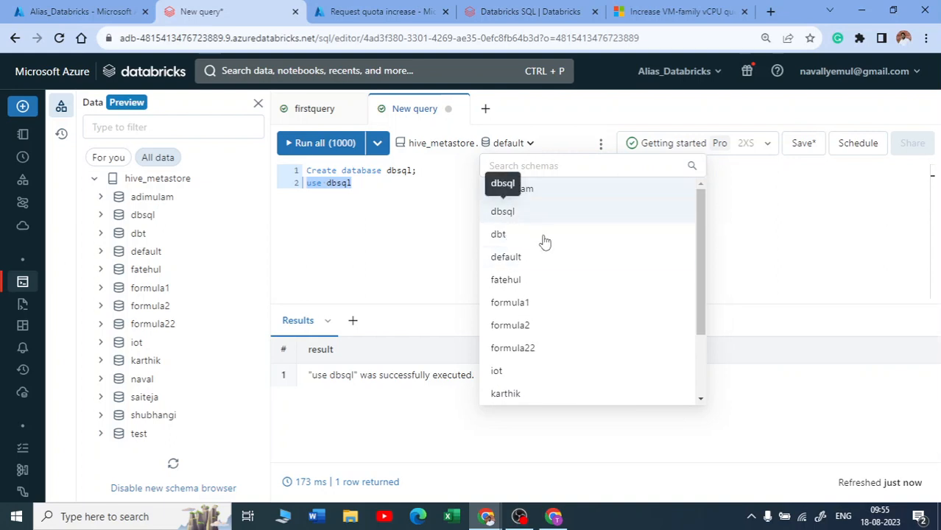
pyautogui.click(504, 212)
# Expand the first schema under hive_metastore and insert its baby table's qualified name on line 4 of the query
pyautogui.click(379, 189)
pyautogui.press('Return')
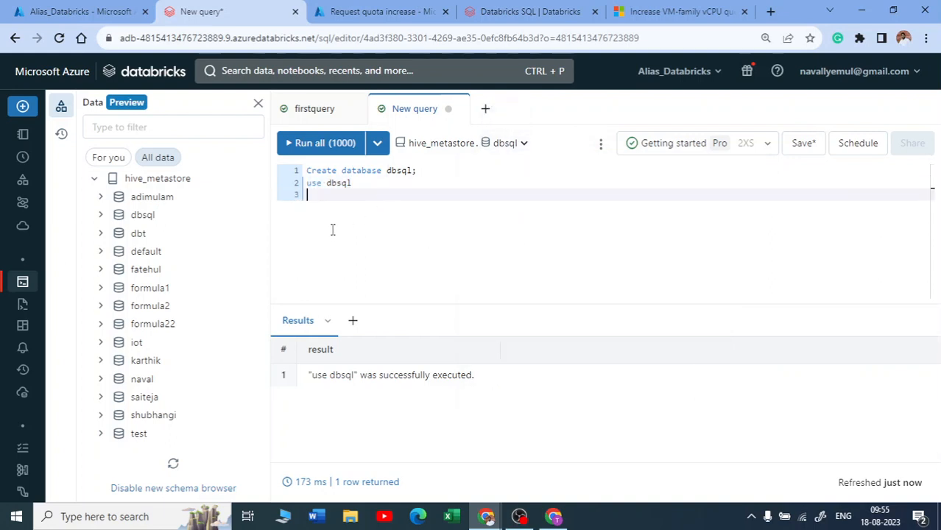
pyautogui.press('Return')
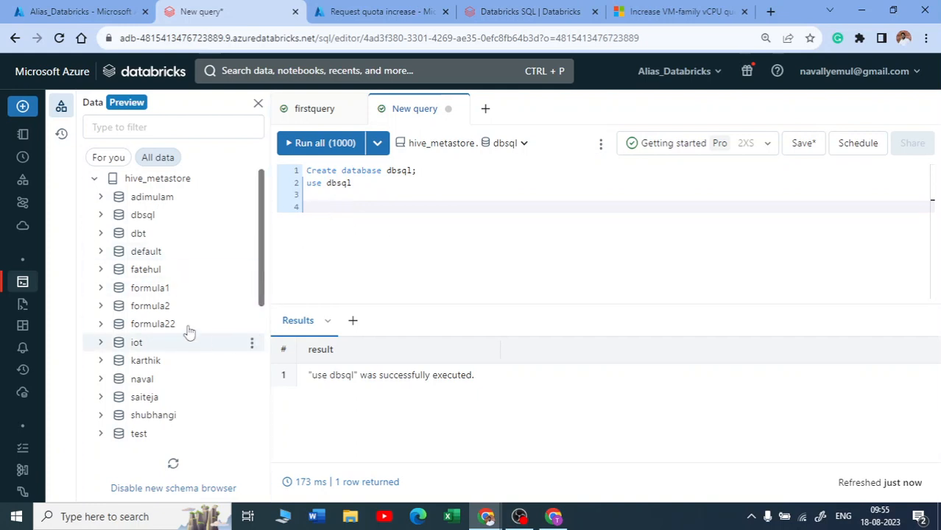
pyautogui.click(102, 198)
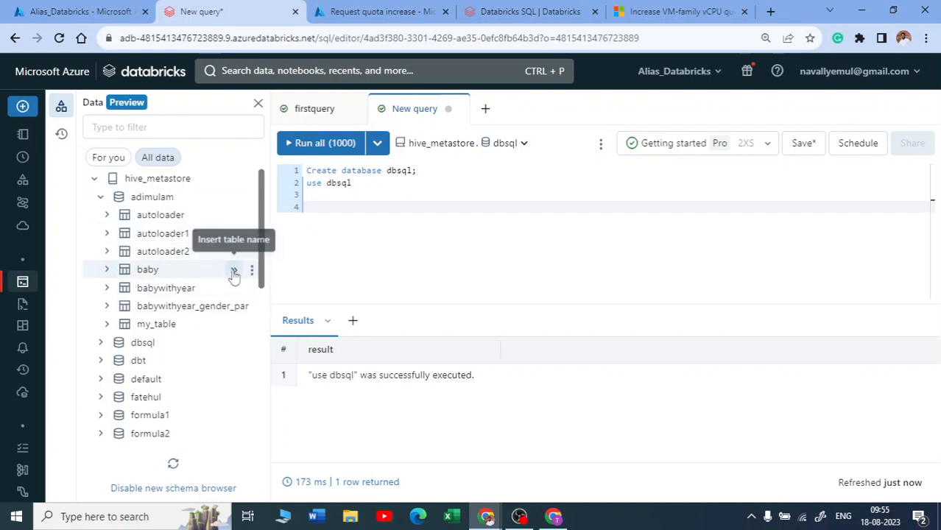
pyautogui.click(234, 271)
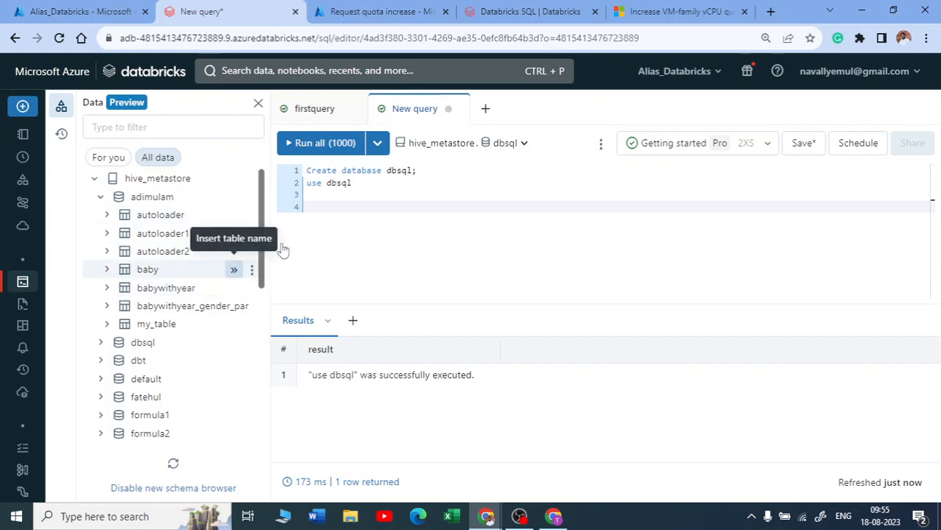
pyautogui.click(308, 208)
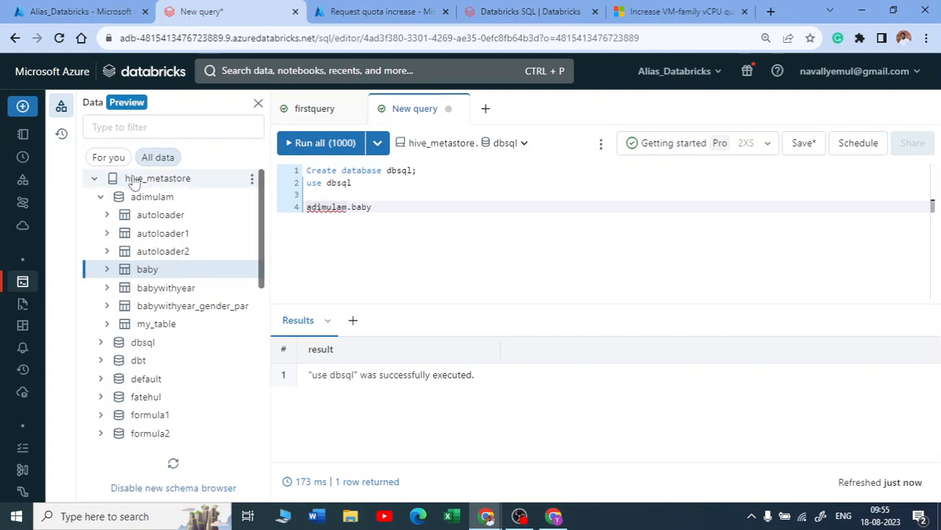
# Complete line 4 as a "select * from" statement on the baby table and run only that statement
pyautogui.write('seect')
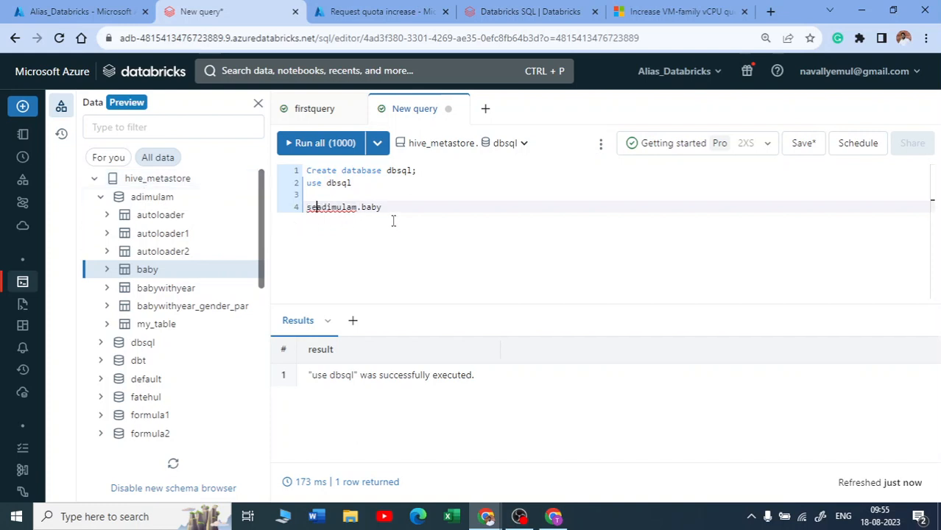
pyautogui.press('BackSpace')
pyautogui.press('BackSpace')
pyautogui.press('BackSpace')
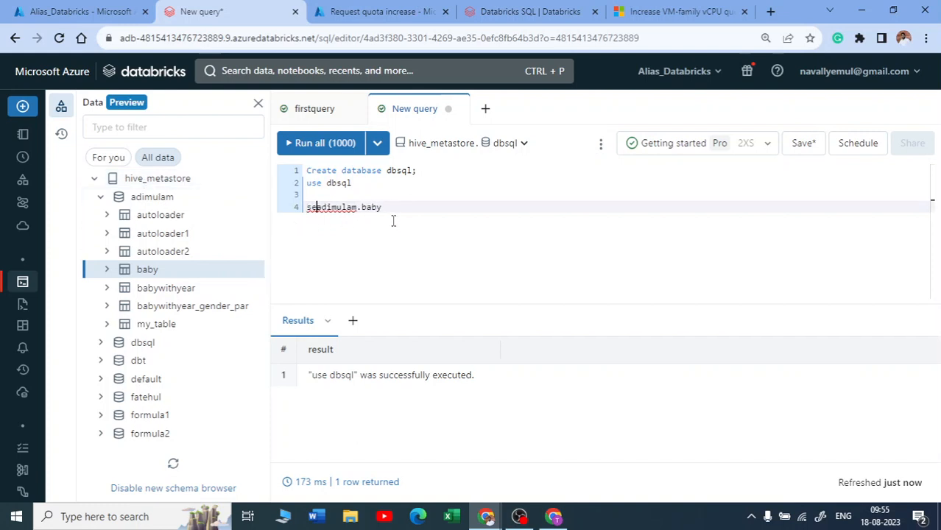
pyautogui.write('lect ')
pyautogui.write('* from')
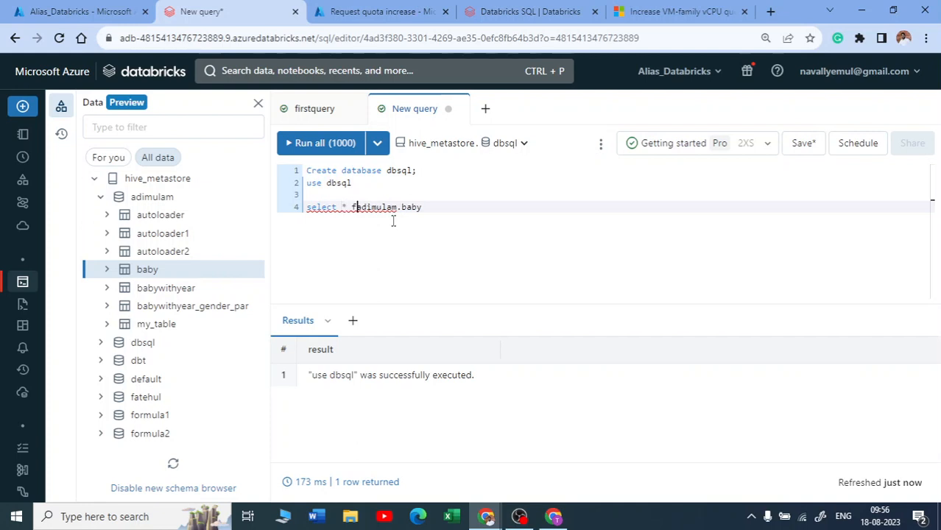
pyautogui.moveTo(442, 206); pyautogui.dragTo(306, 207)
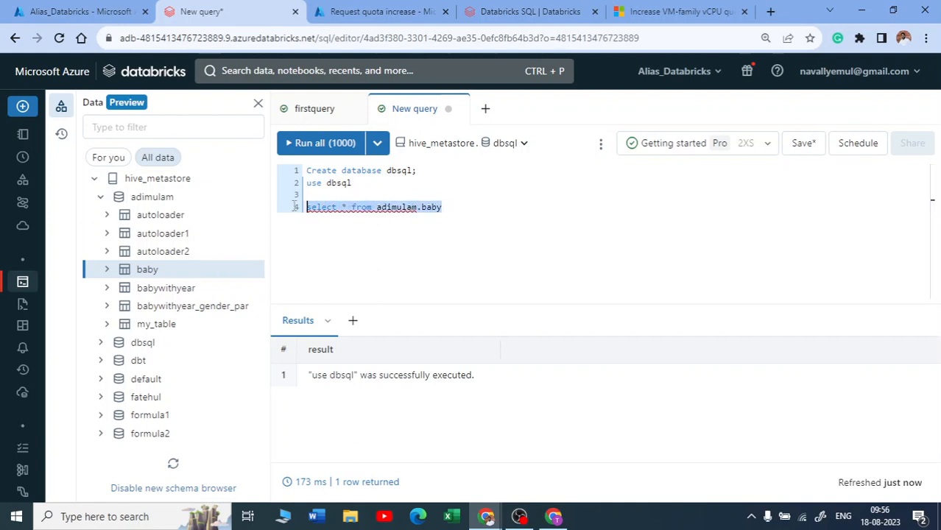
pyautogui.click(319, 144)
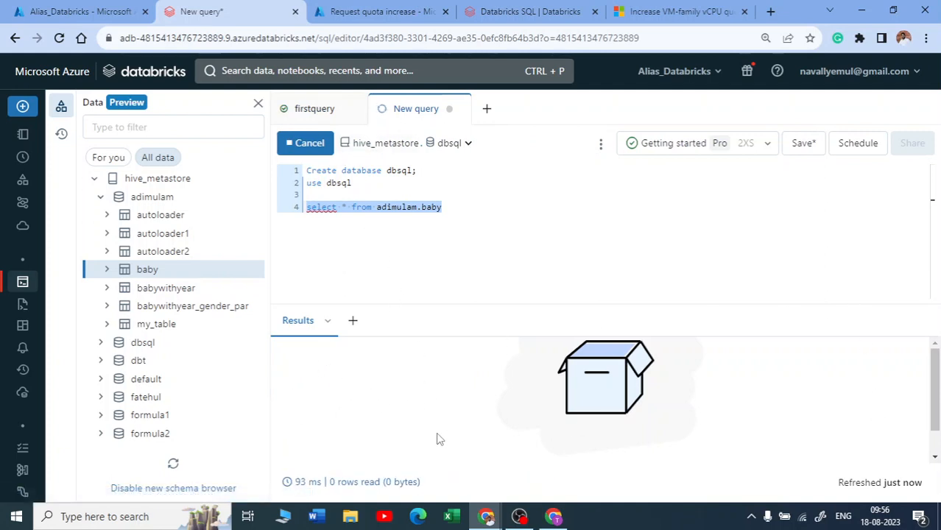
# Examine the returned rows of the baby table and the query's run time and rows-read statistics
pyautogui.scroll(-7, 609, 374)
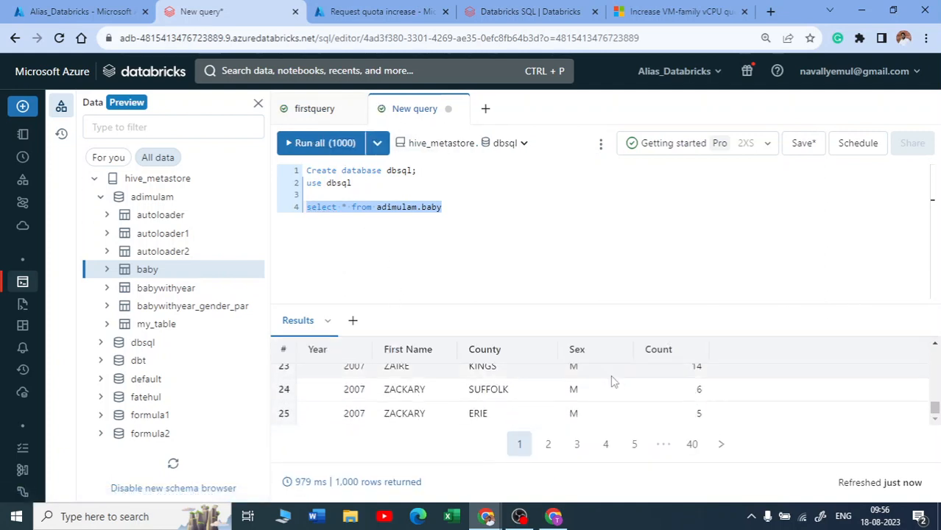
pyautogui.moveTo(352, 484)
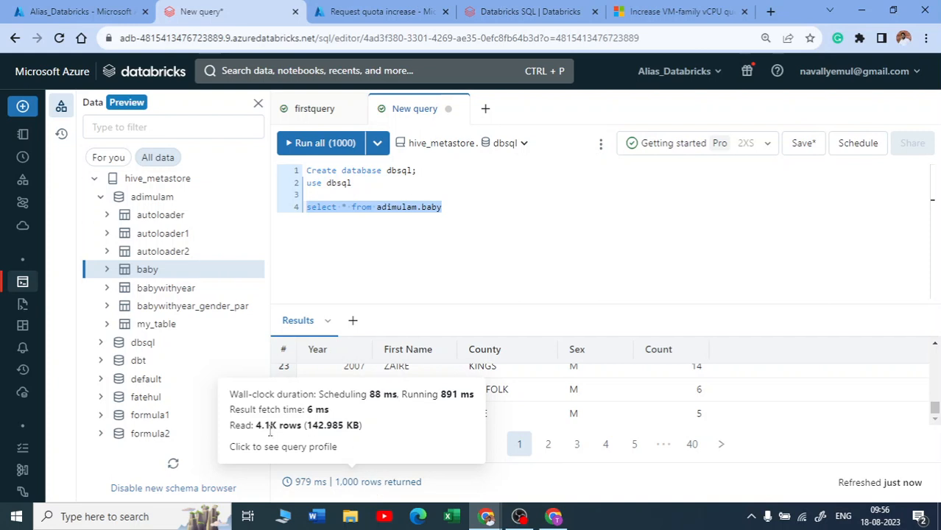
pyautogui.moveTo(257, 427); pyautogui.dragTo(361, 426)
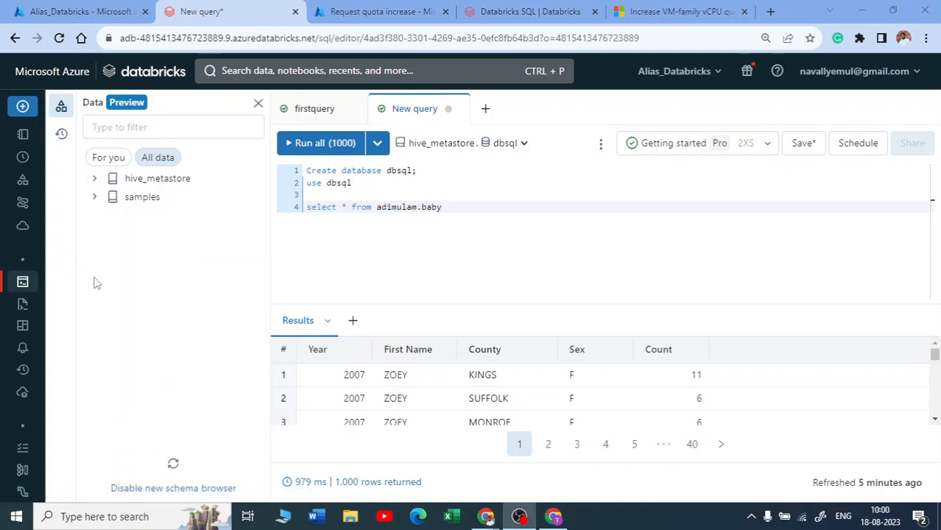
# Open the list of saved queries and restrict it to the current account's own queries
pyautogui.click(45, 308)
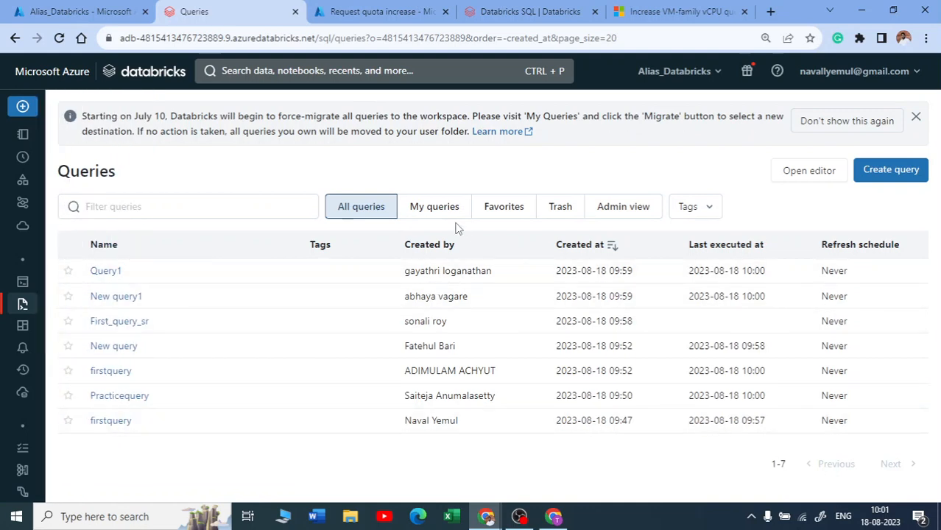
pyautogui.click(457, 213)
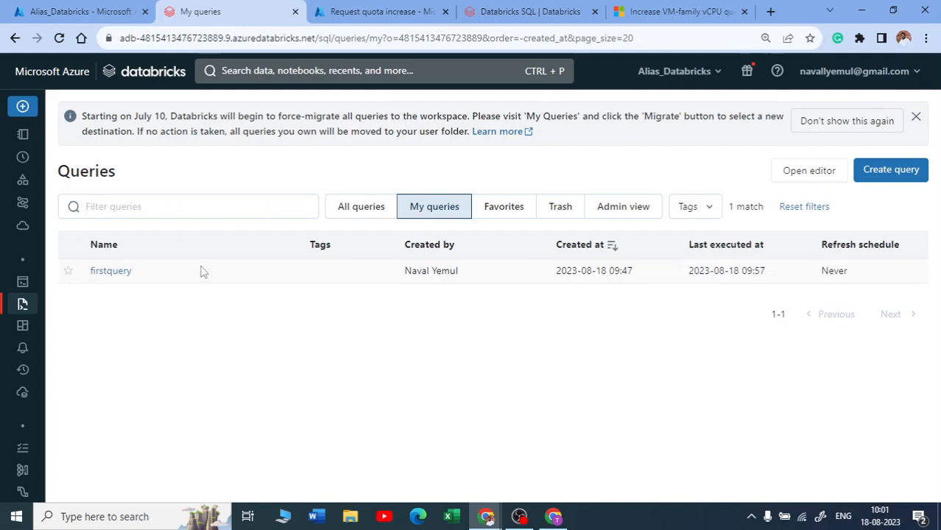
# Open the query history and look through the executed statements down to the oldest entries, including who ran them
pyautogui.moveTo(40, 184)
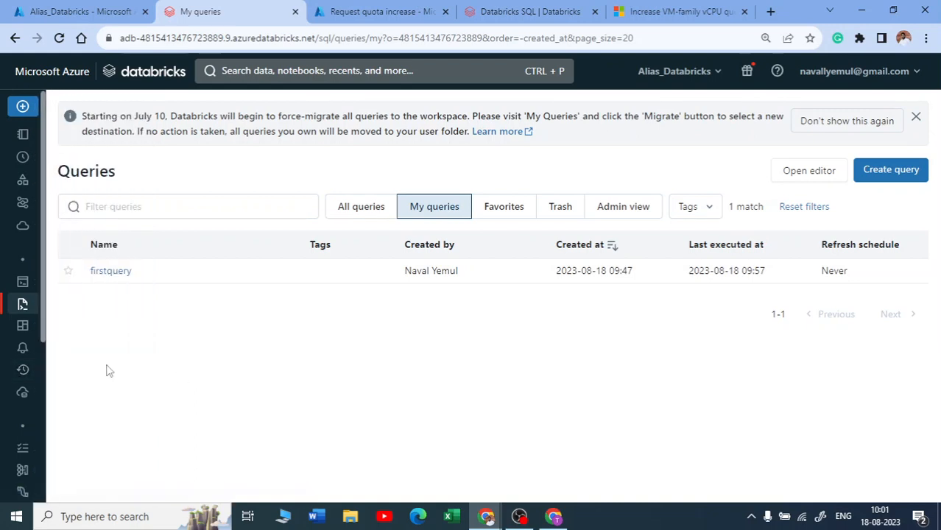
pyautogui.click(79, 372)
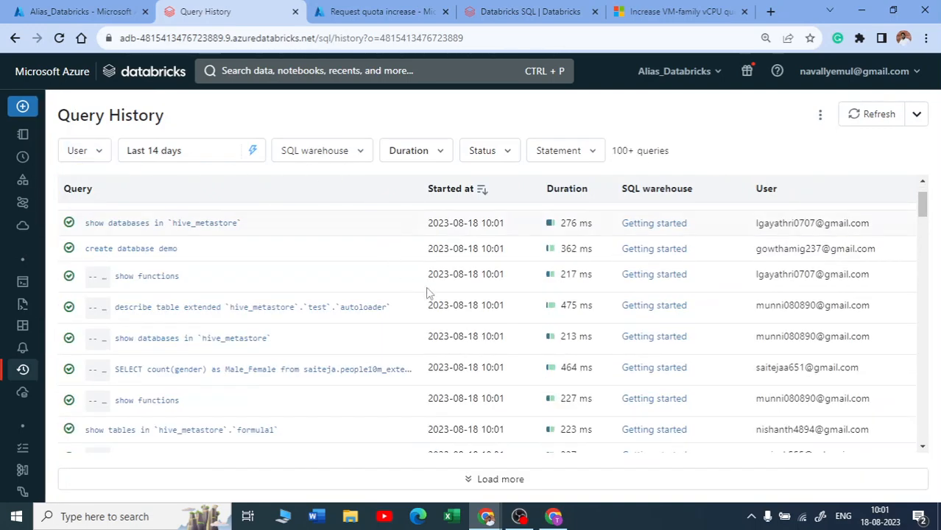
pyautogui.scroll(-5, 431, 295)
pyautogui.scroll(-10, 526, 355)
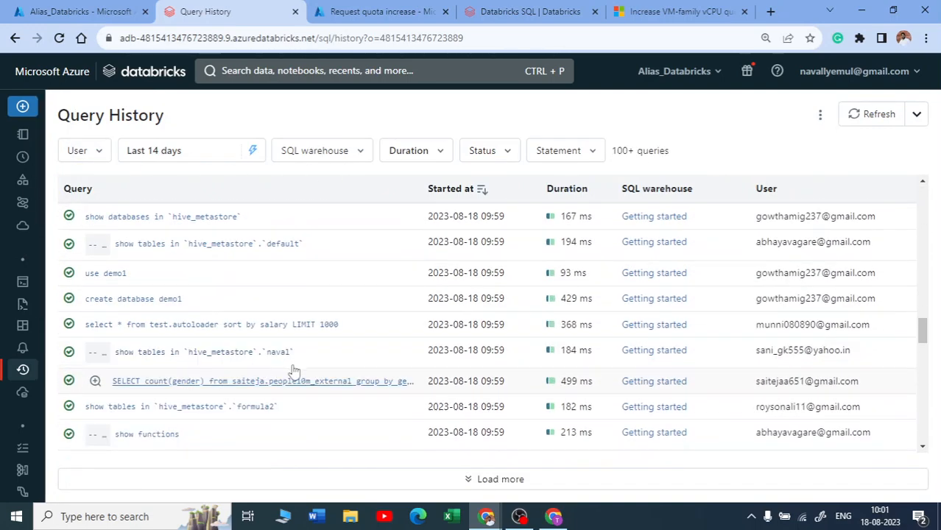
pyautogui.scroll(-1, 290, 376)
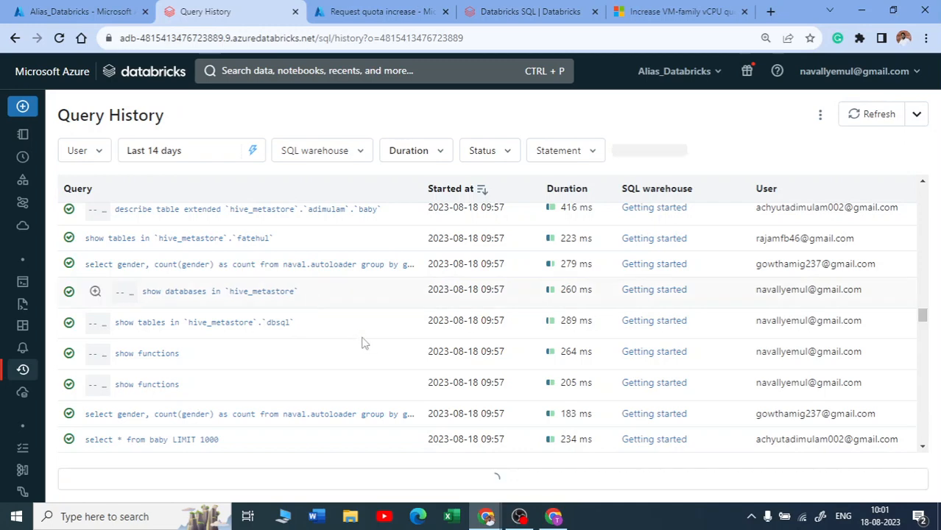
pyautogui.scroll(-1, 361, 339)
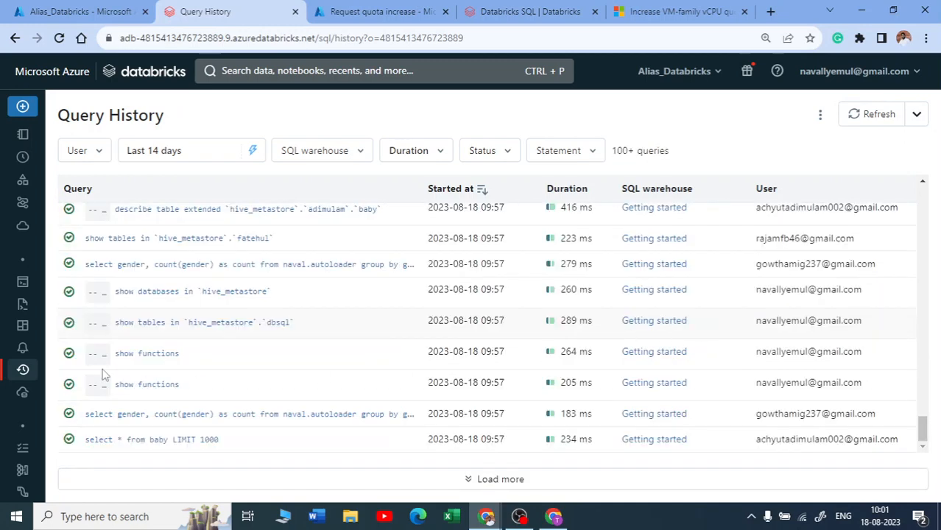
pyautogui.scroll(-5, 123, 346)
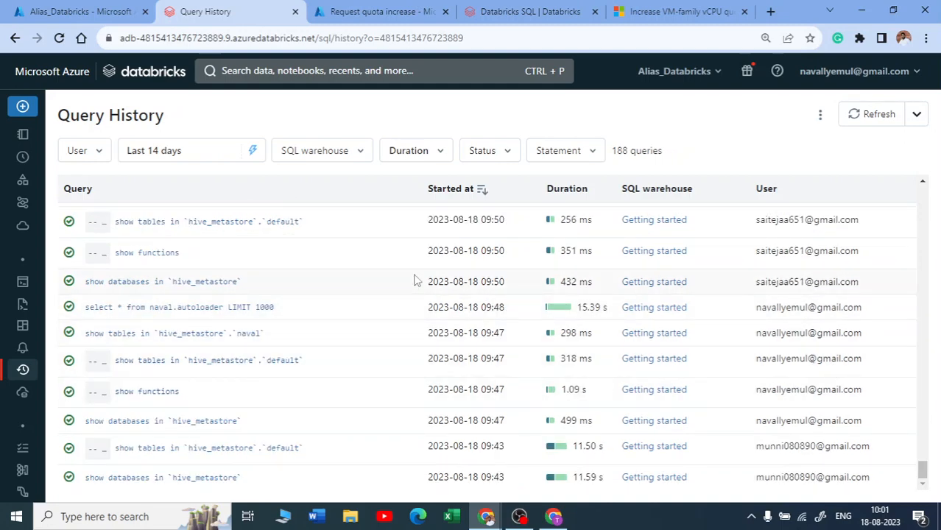
pyautogui.moveTo(759, 282); pyautogui.dragTo(843, 286)
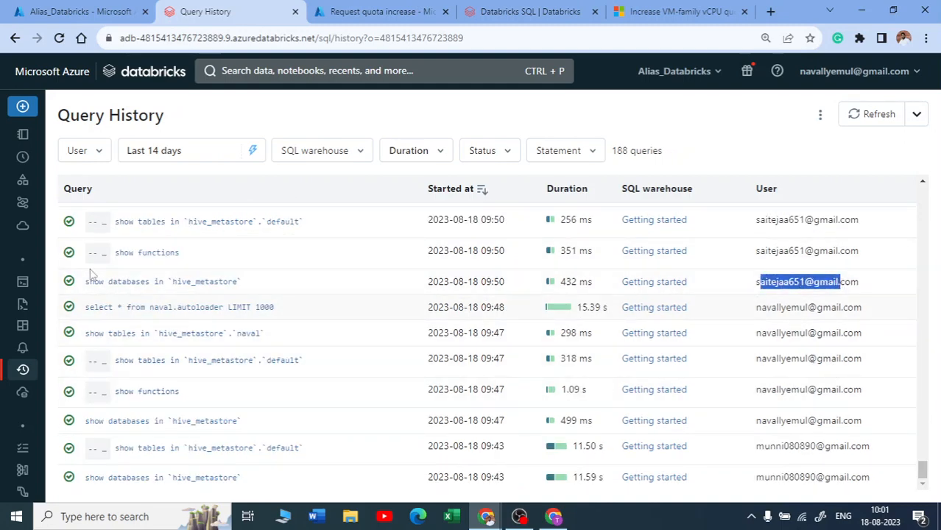
# Filter the query history by the current account and clear the filter again
pyautogui.scroll(5, 164, 307)
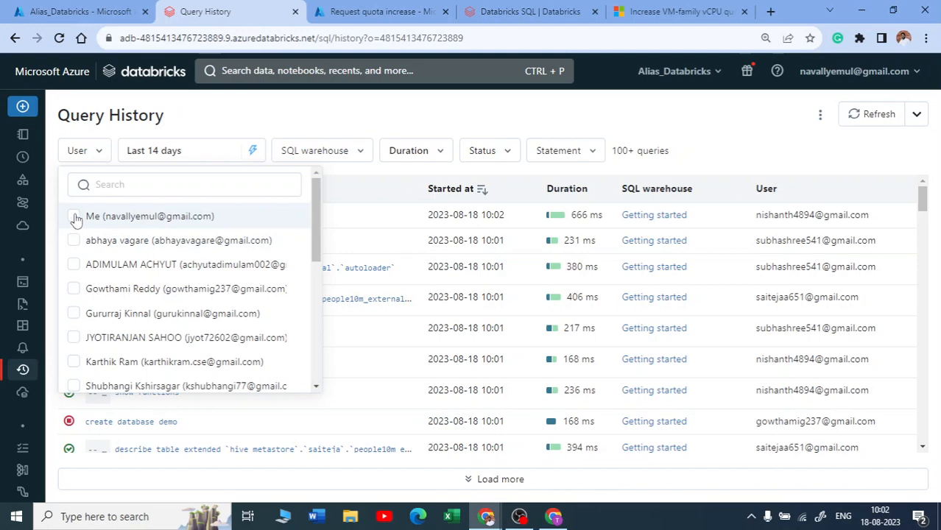
pyautogui.click(74, 217)
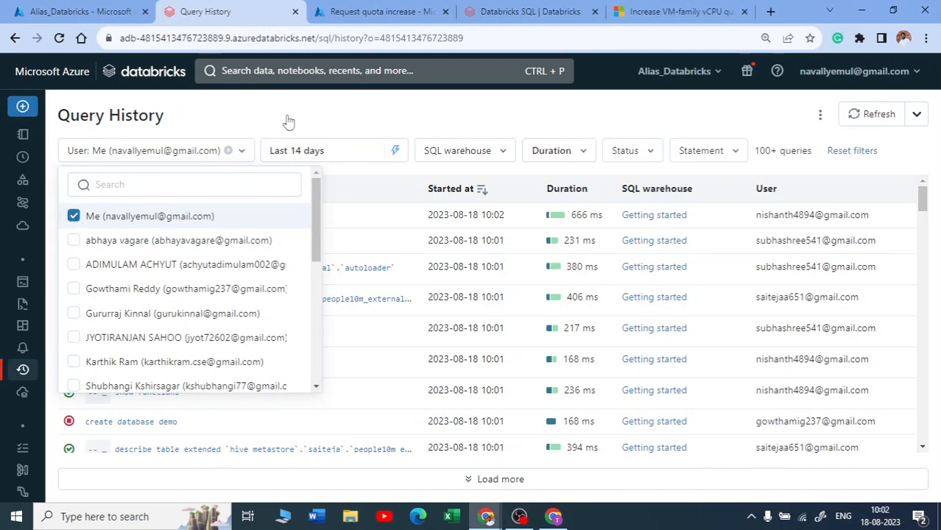
pyautogui.click(317, 165)
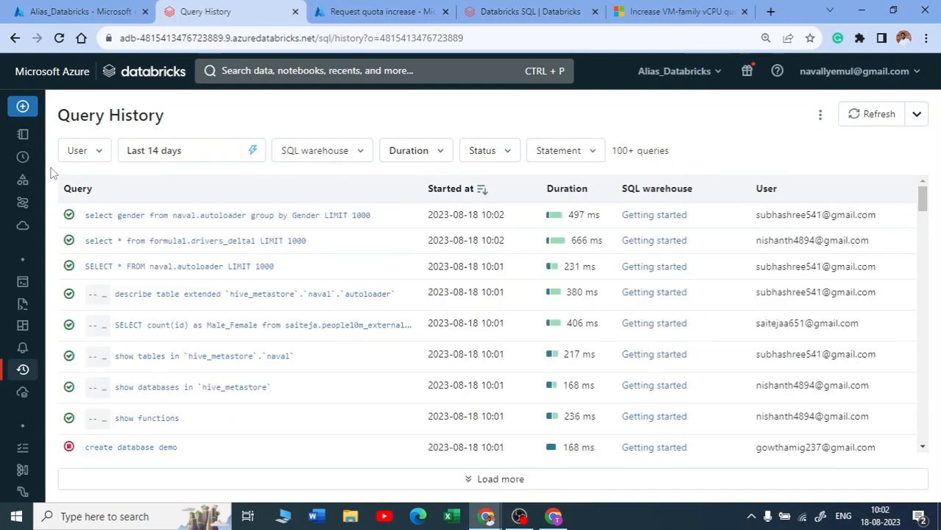
# Examine the duration, status and statement type filter options of the query history and its query count
pyautogui.click(434, 152)
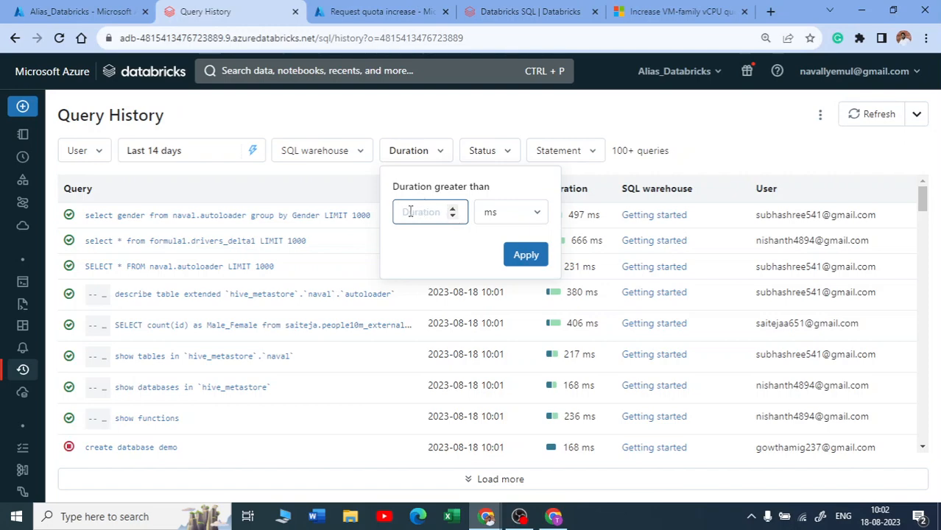
pyautogui.click(506, 156)
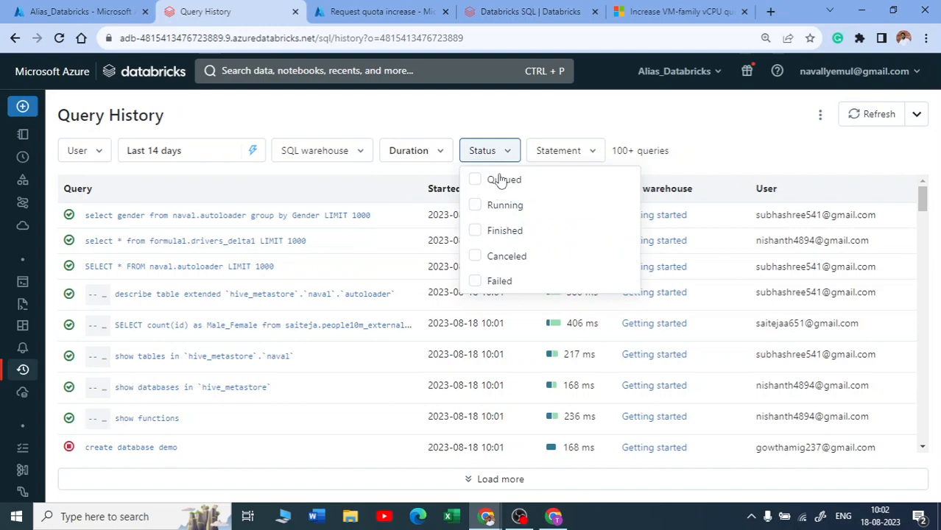
pyautogui.click(580, 156)
pyautogui.scroll(-5, 579, 298)
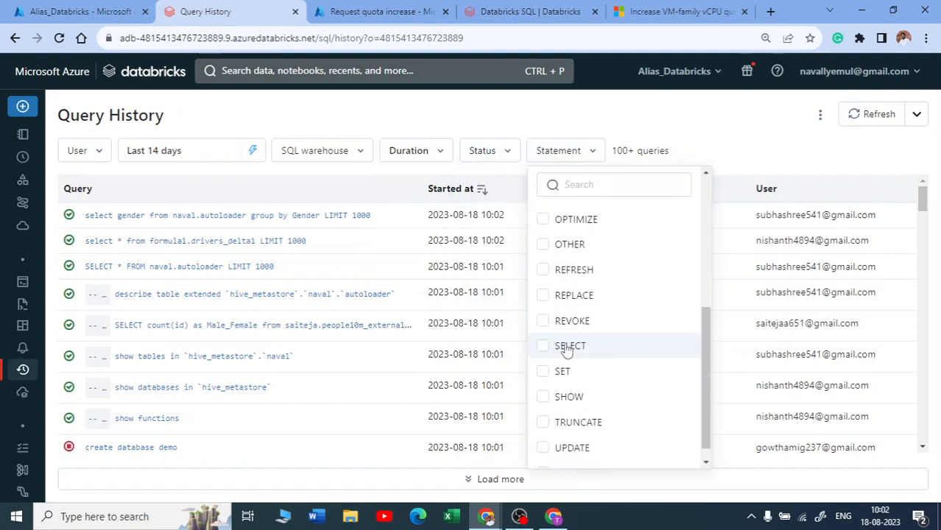
pyautogui.scroll(4, 550, 336)
pyautogui.scroll(1, 545, 221)
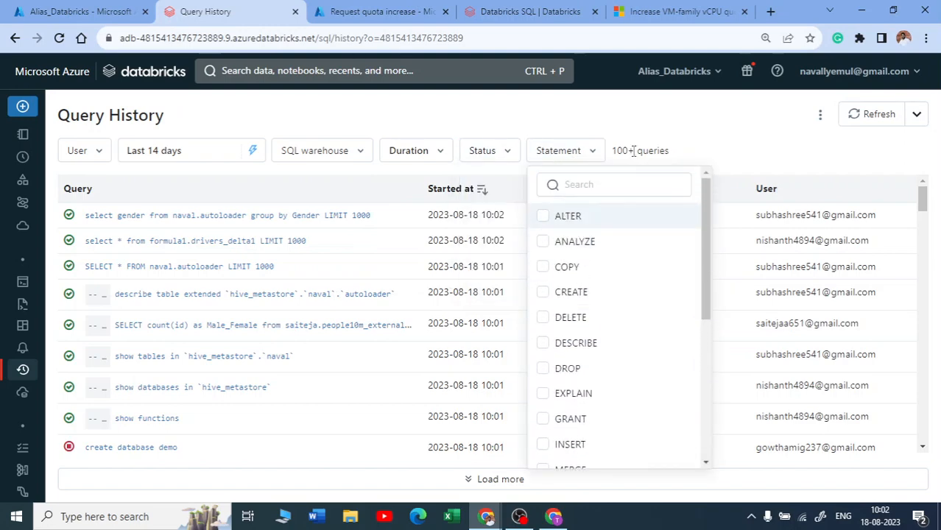
pyautogui.click(635, 149)
pyautogui.moveTo(611, 151); pyautogui.dragTo(698, 166)
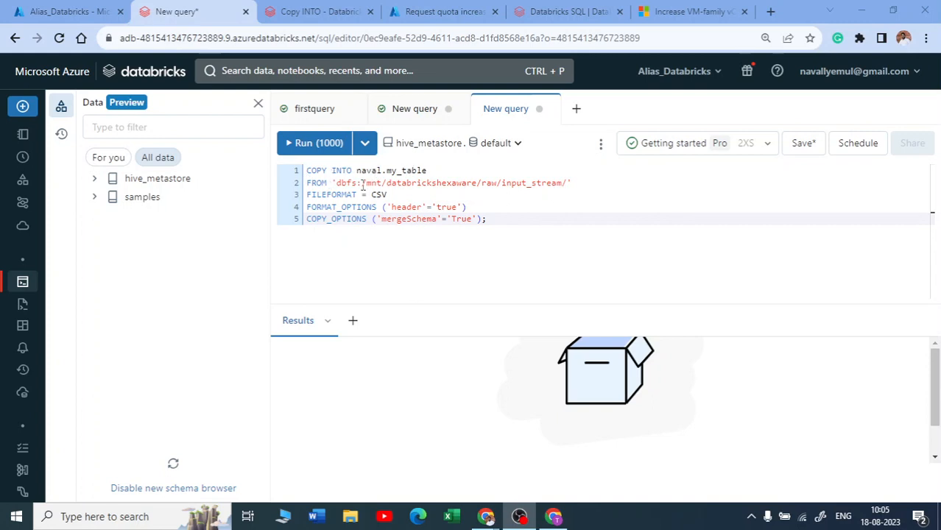
# Review the COPY INTO statement for my_table, including its dbfs source path, expand hive_metastore in the data browser, and select the whole statement
pyautogui.moveTo(339, 183); pyautogui.dragTo(567, 183)
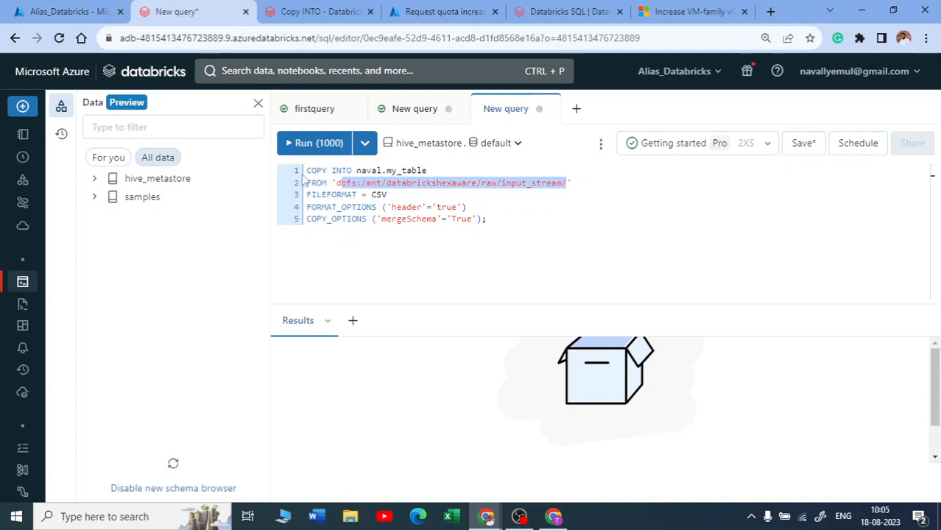
pyautogui.moveTo(307, 170); pyautogui.dragTo(613, 217)
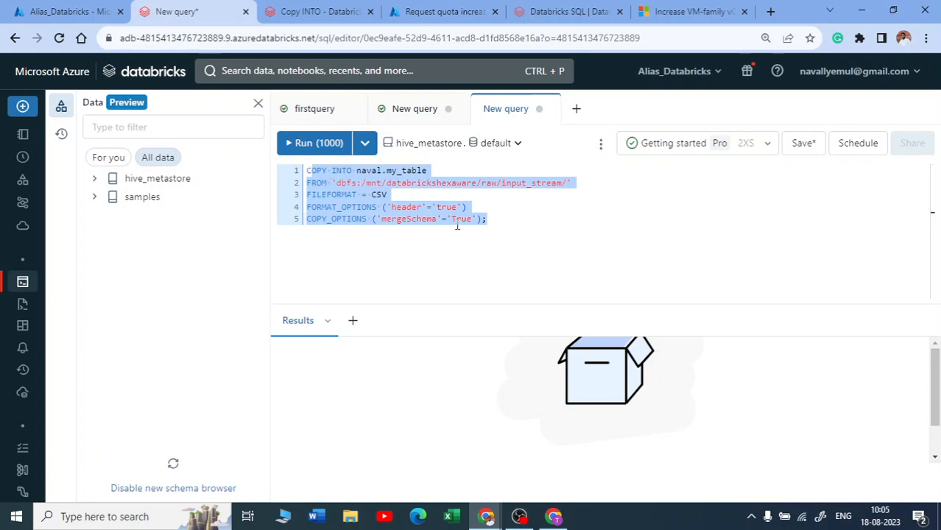
pyautogui.click(94, 181)
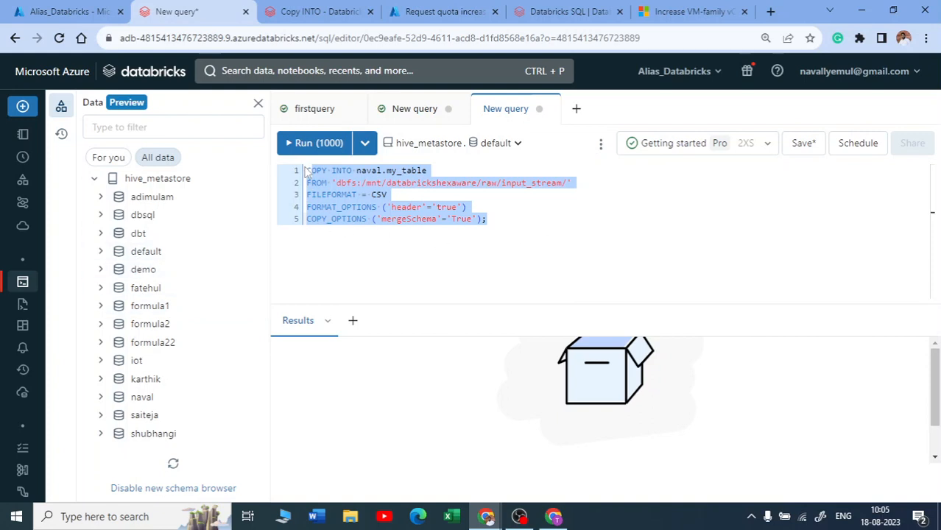
pyautogui.moveTo(307, 170); pyautogui.dragTo(489, 239)
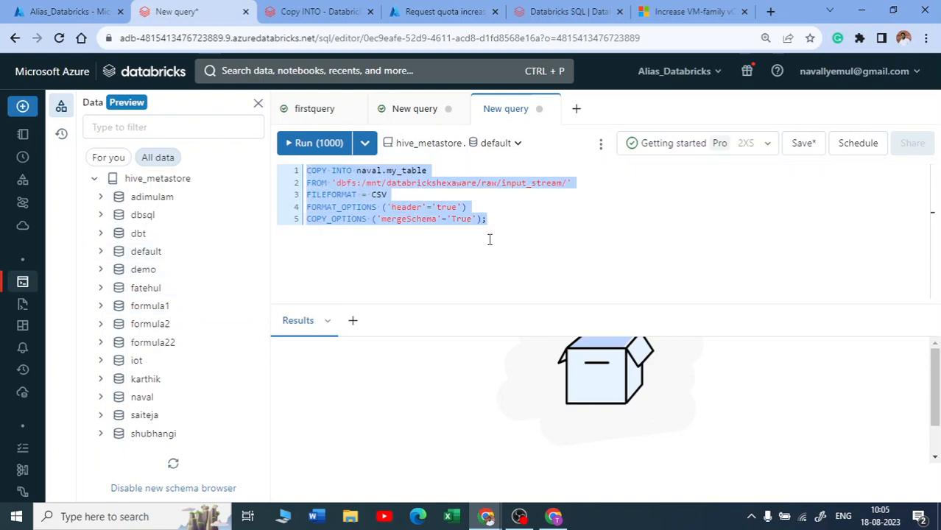